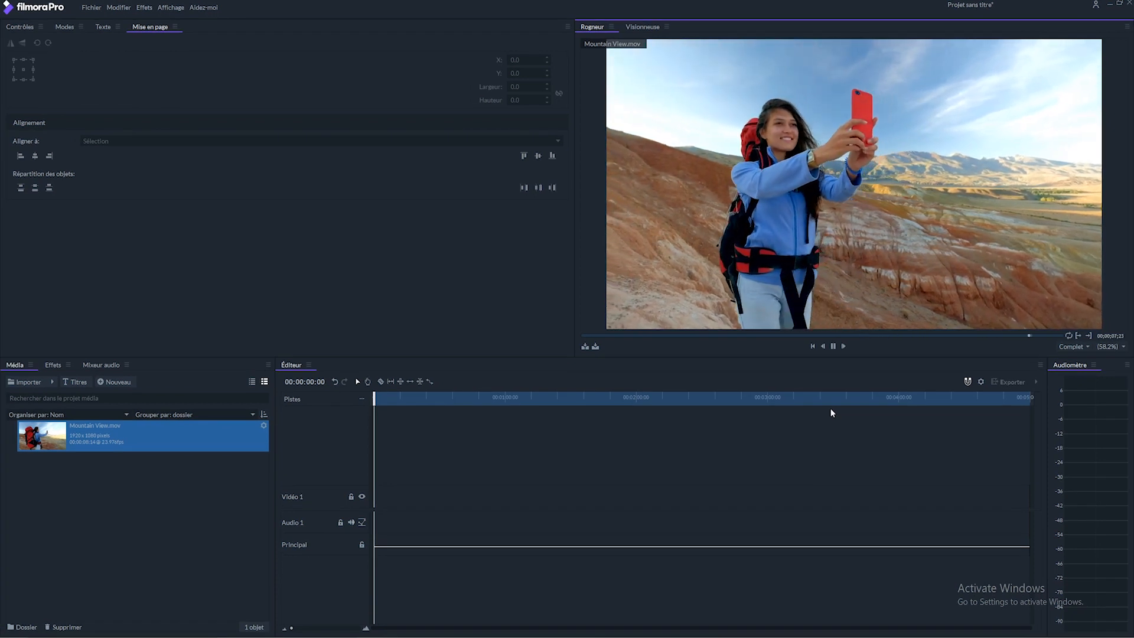
Step: Stop the preview and insert the whole Mountain View.mov clip on the Vidéo 1 track, scaled so it fits in the timeline
key("space")
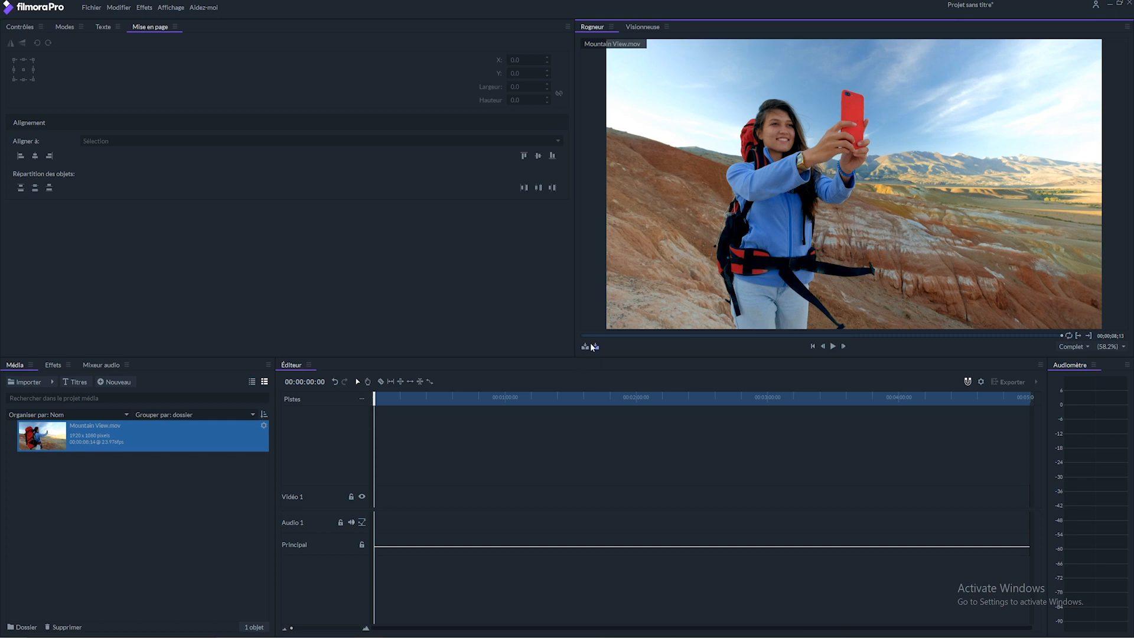
left_click(594, 347)
left_click(632, 366)
left_click_drag(292, 629, 351, 628)
left_click_drag(550, 400, 144, 430)
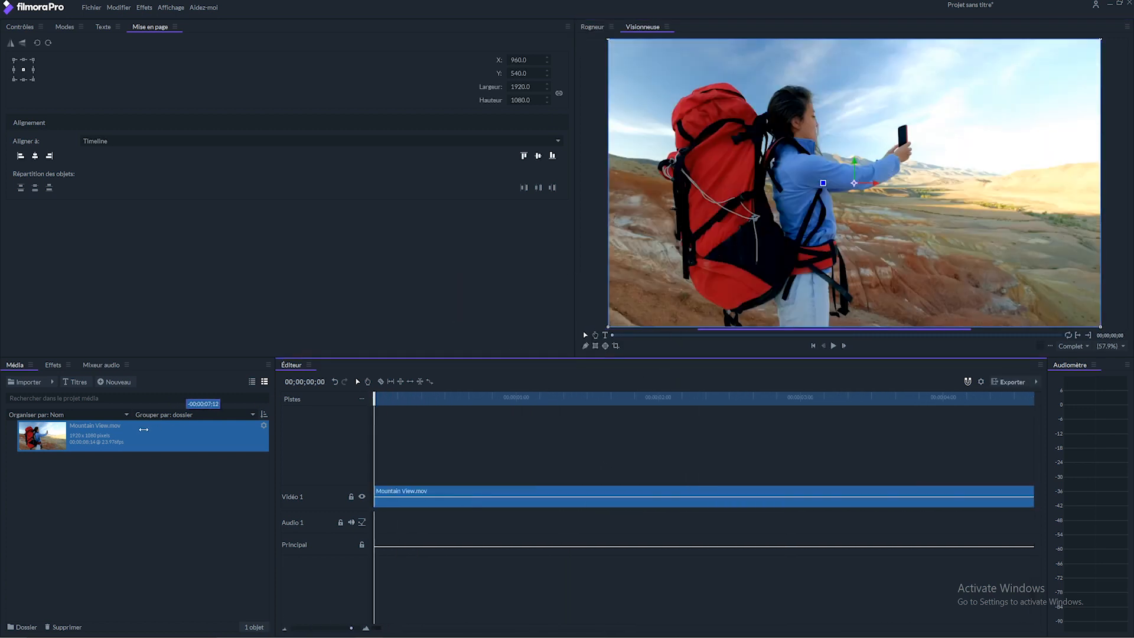
left_click_drag(350, 628, 344, 627)
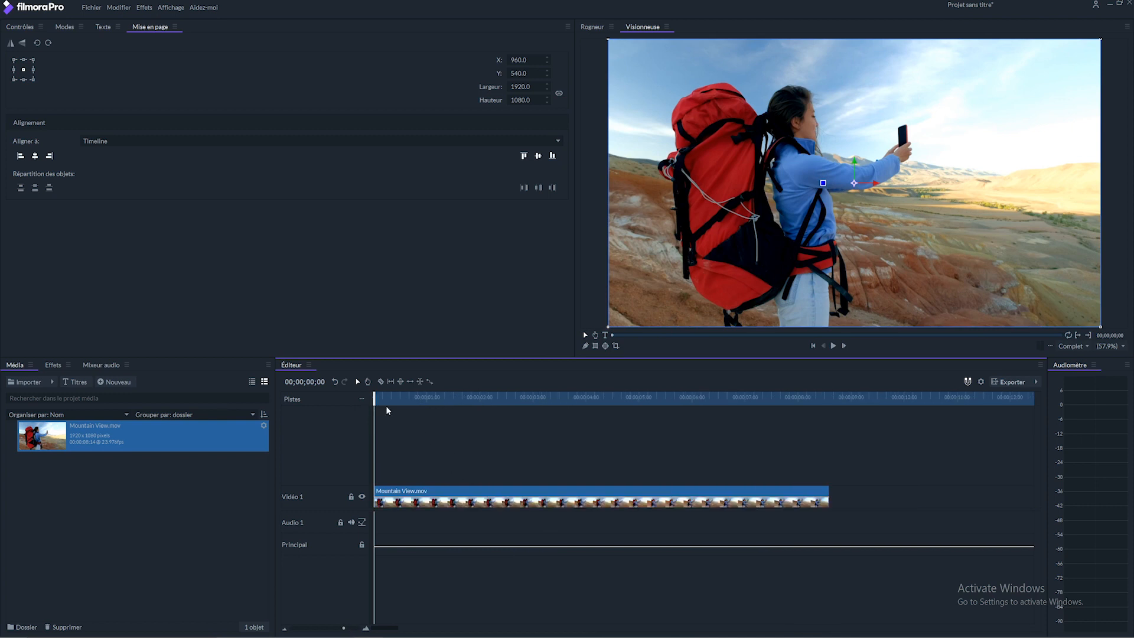
Step: Add the text "Mt Filmora" in the sky above the phone
left_click(604, 335)
left_click(934, 97)
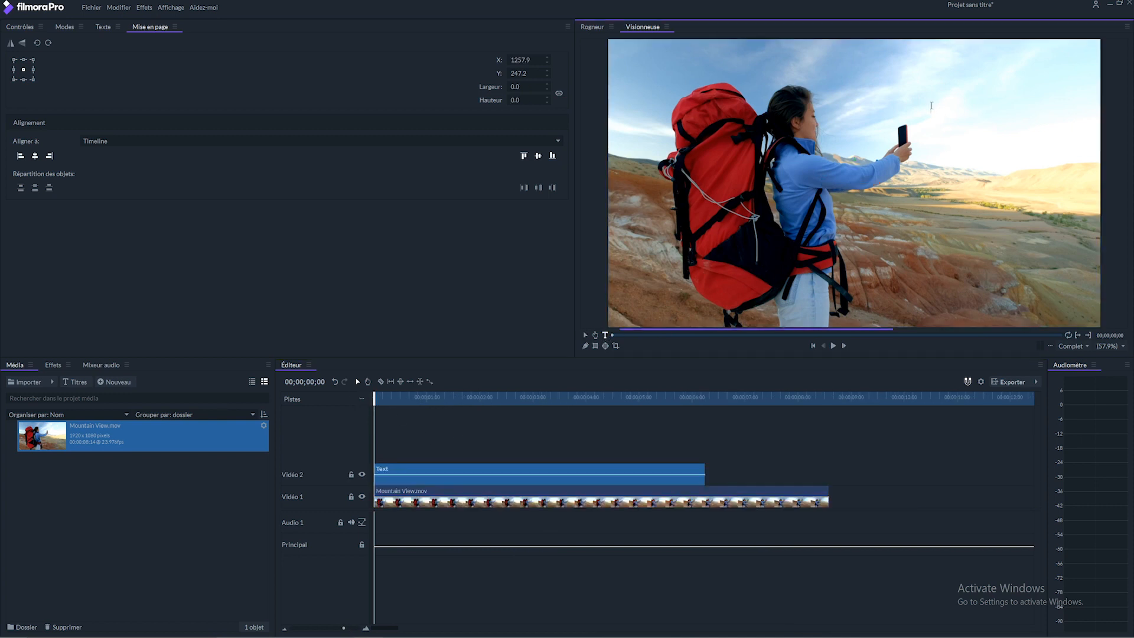
left_click(101, 28)
type("Mt Filmora")
Step: Set the text's anchor point to -7.0, 67.0 and extend the text clip to the end of the Mountain View.mov clip
left_click(19, 26)
left_click(10, 95)
left_click(288, 107)
left_click_drag(287, 110, 297, 109)
left_click_drag(703, 472, 829, 467)
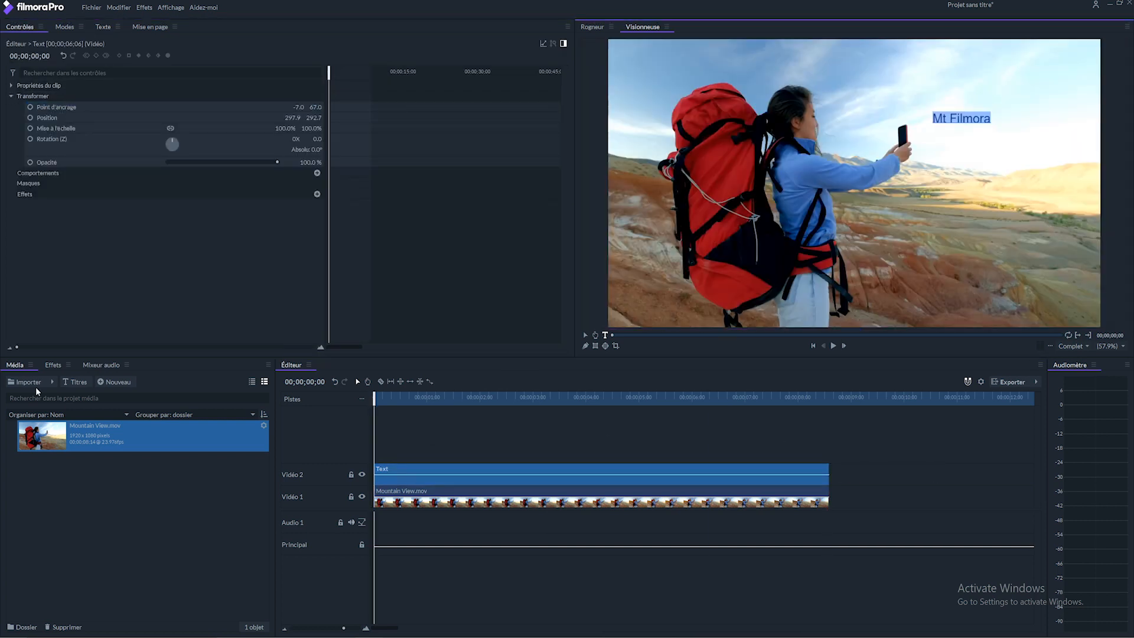
Step: Search the effects for "suiv" and apply the Suivi de mouvement behaviour to the text clip
left_click(53, 364)
left_click(48, 381)
type("suiv")
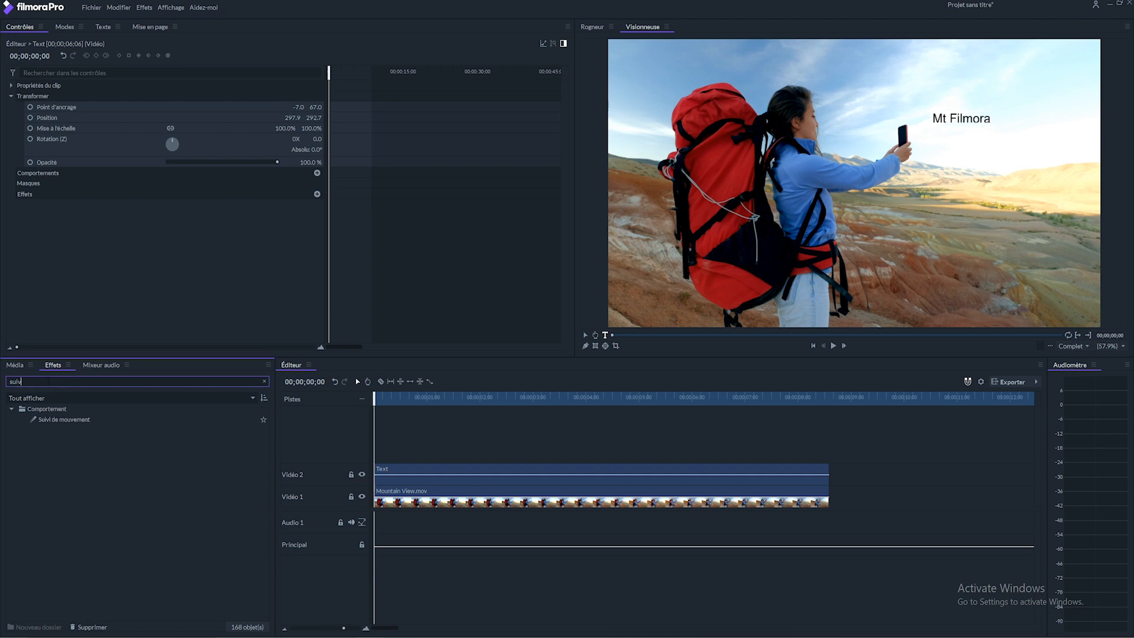
left_click_drag(71, 420, 420, 468)
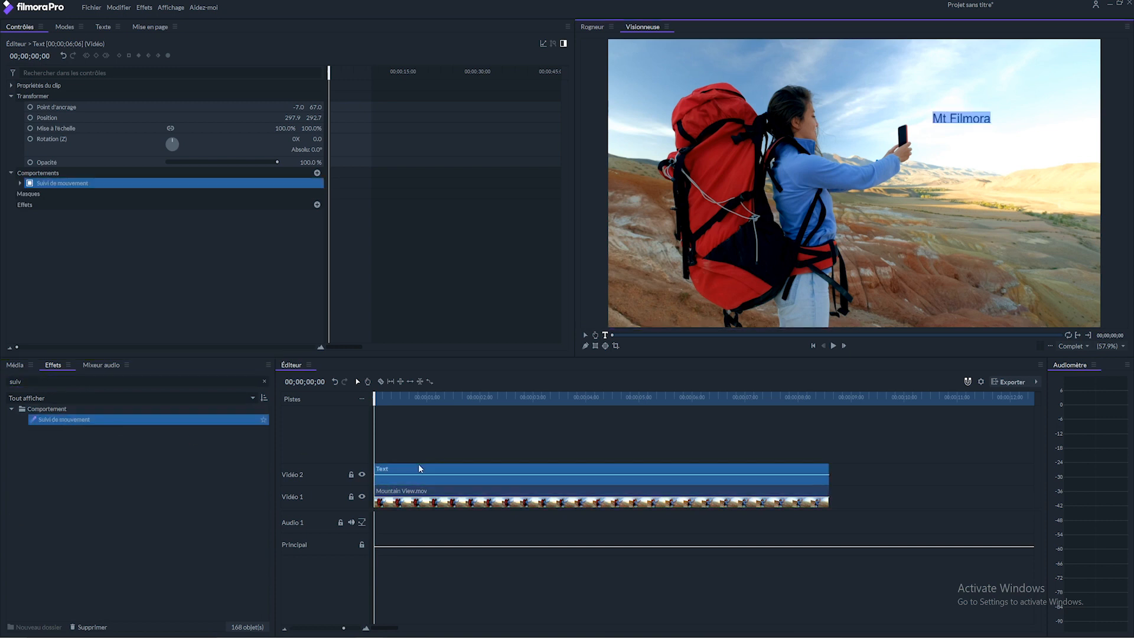
Step: Set the source of the text's motion tracking to Vidéo 1 - Mountain View.mov
left_click(20, 183)
left_click(225, 195)
left_click(183, 218)
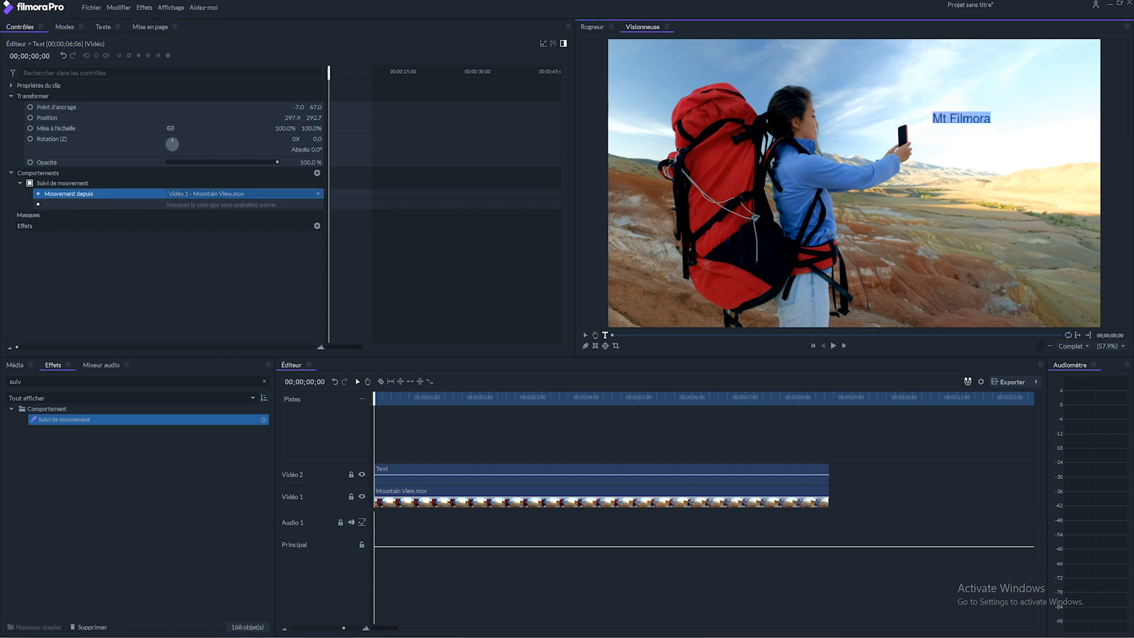
Step: Mark the phone as the area to follow and disable the Échelle and Rotation options of the motion tracking
left_click(586, 335)
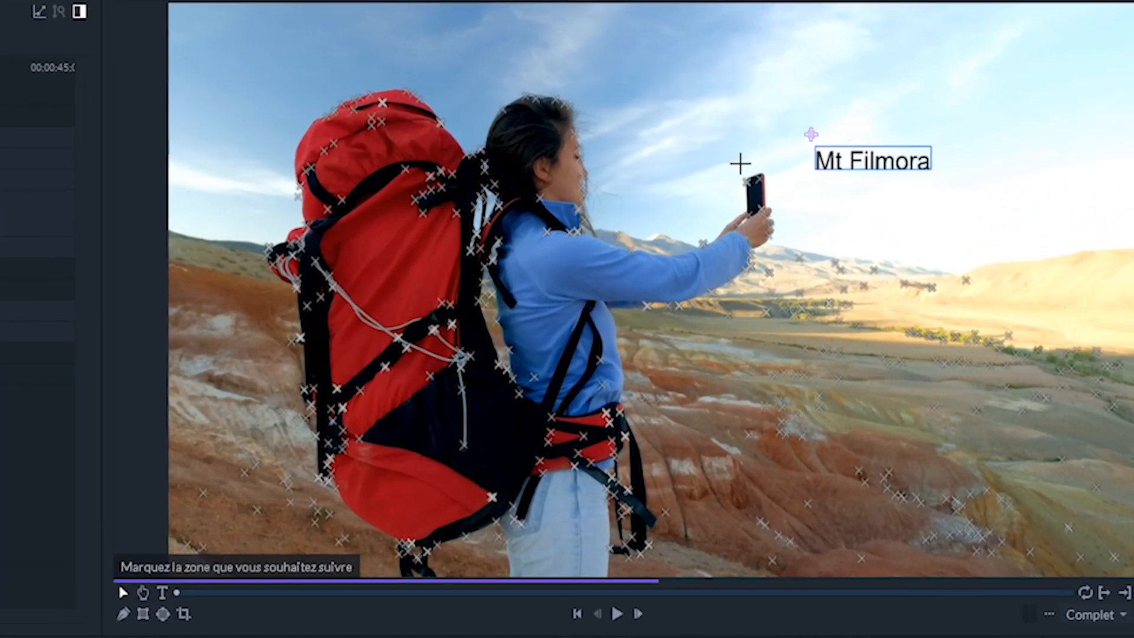
mouse_move(740, 164)
left_mouse_down()
mouse_move(795, 206)
mouse_move(760, 247)
mouse_move(719, 240)
mouse_move(732, 168)
left_mouse_up()
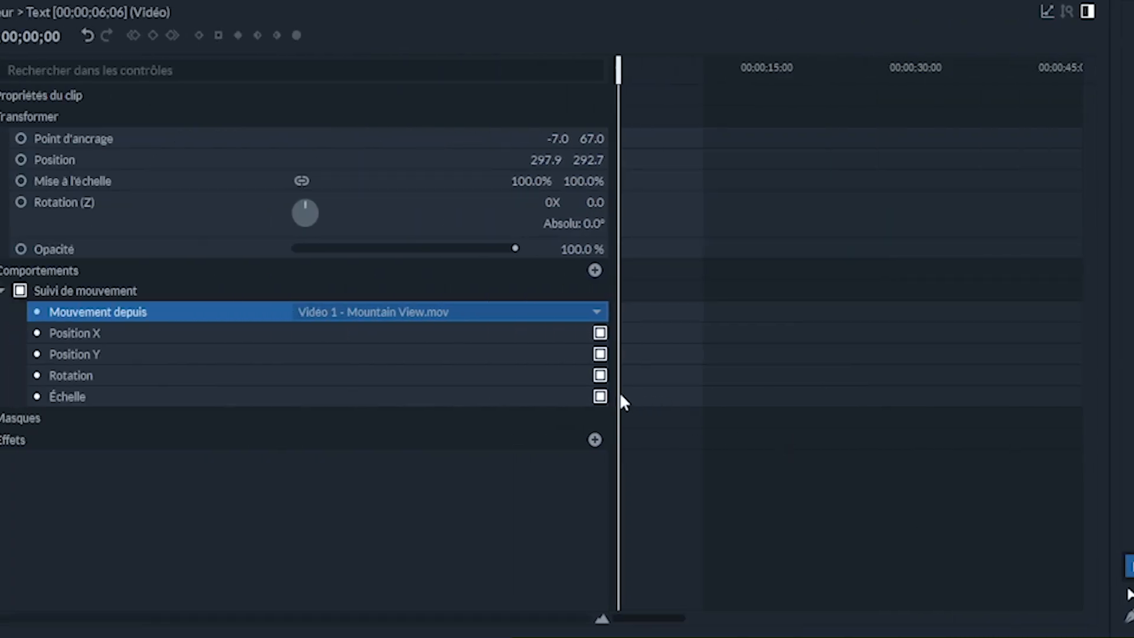
left_click(600, 396)
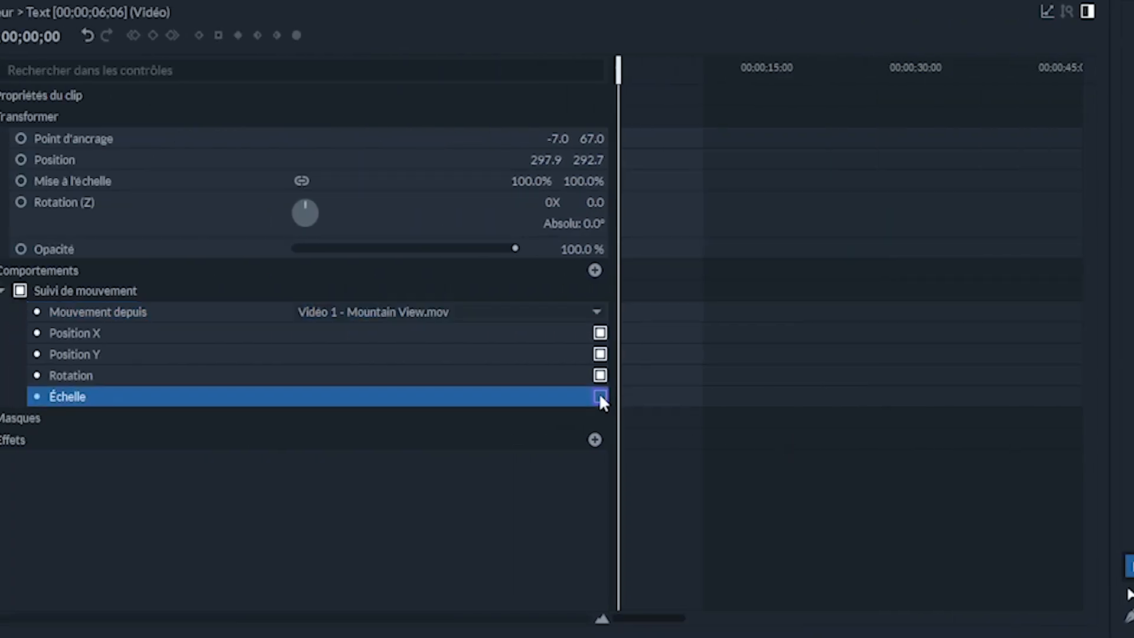
left_click(600, 375)
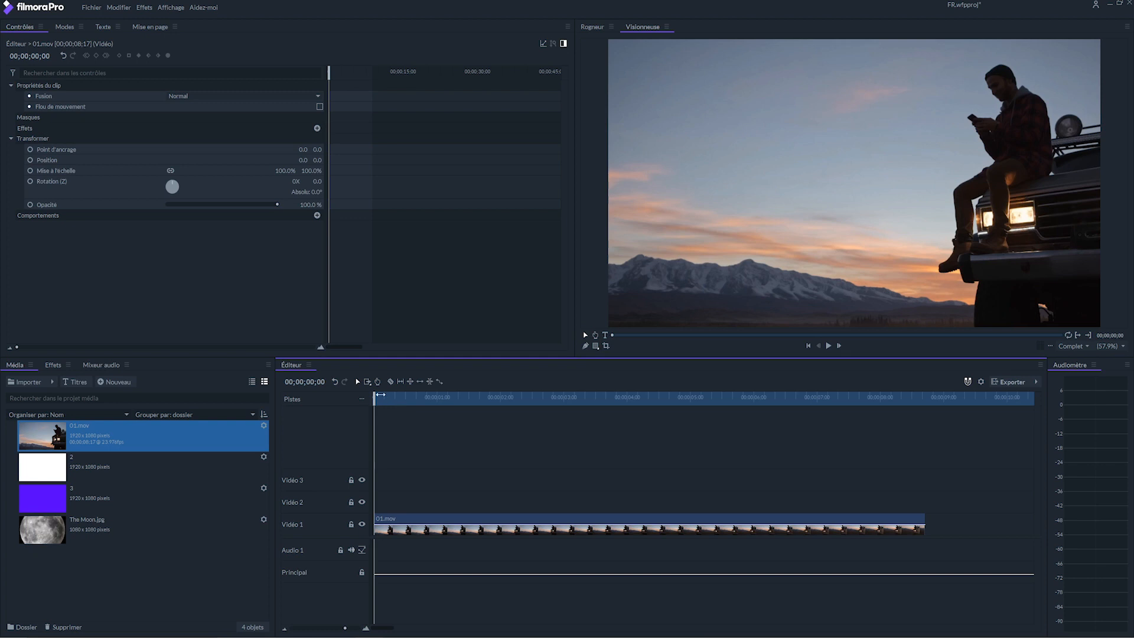
Step: Search the effects for "cou" and apply the Courbes effect to the 01.mov clip on Vidéo 1
left_click_drag(376, 397, 249, 386)
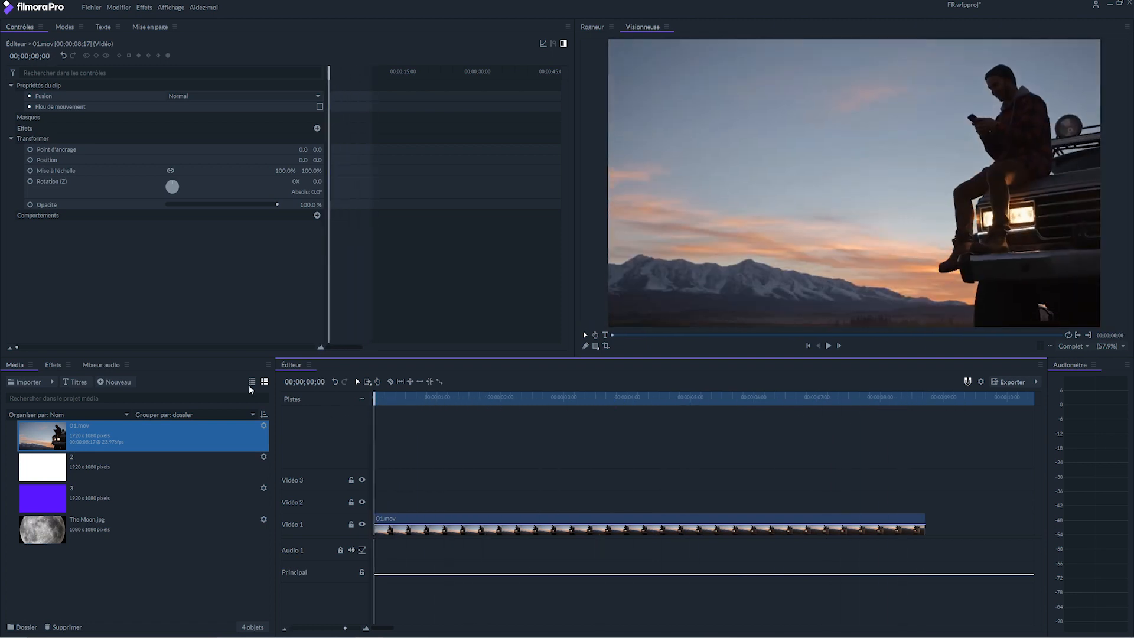
left_click(18, 367)
left_click(47, 366)
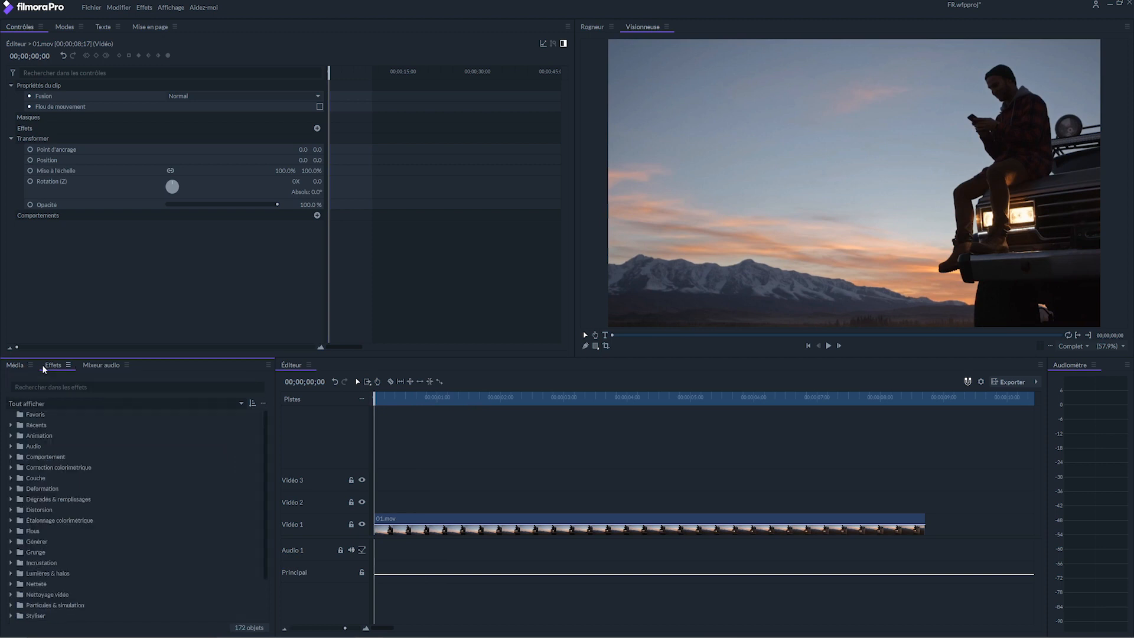
left_click(48, 386)
type("cou")
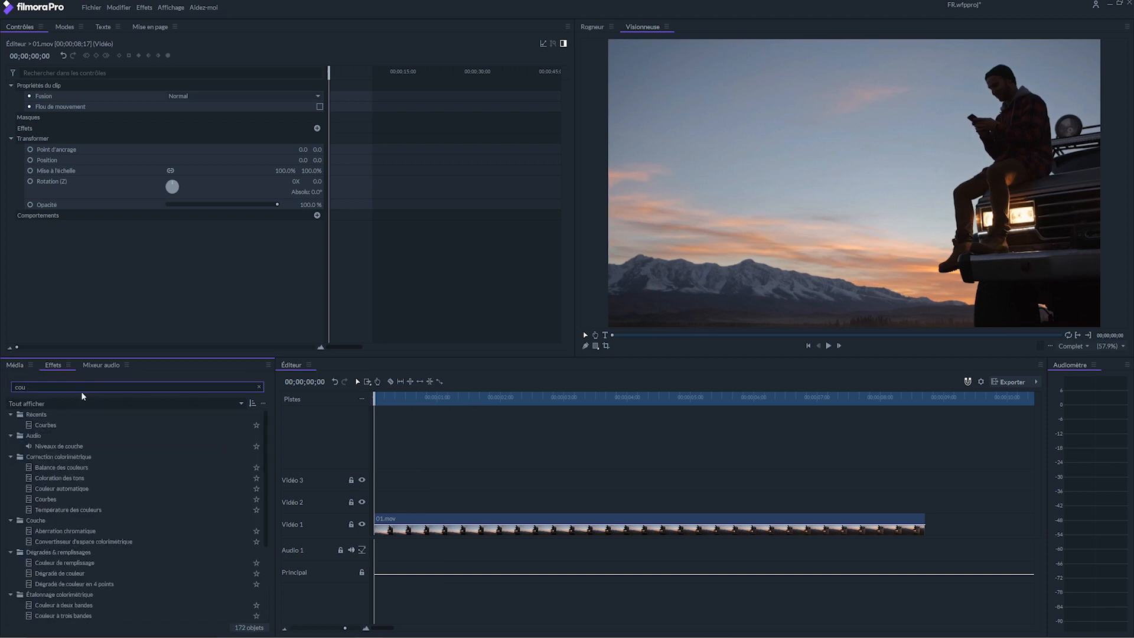
left_click_drag(47, 425, 430, 528)
Step: Add two points to the RVB curve and pull them below the diagonal to darken the clip
left_click(239, 200)
left_click(215, 232)
mouse_move(217, 233)
left_mouse_down()
mouse_move(245, 207)
mouse_move(215, 235)
left_mouse_up()
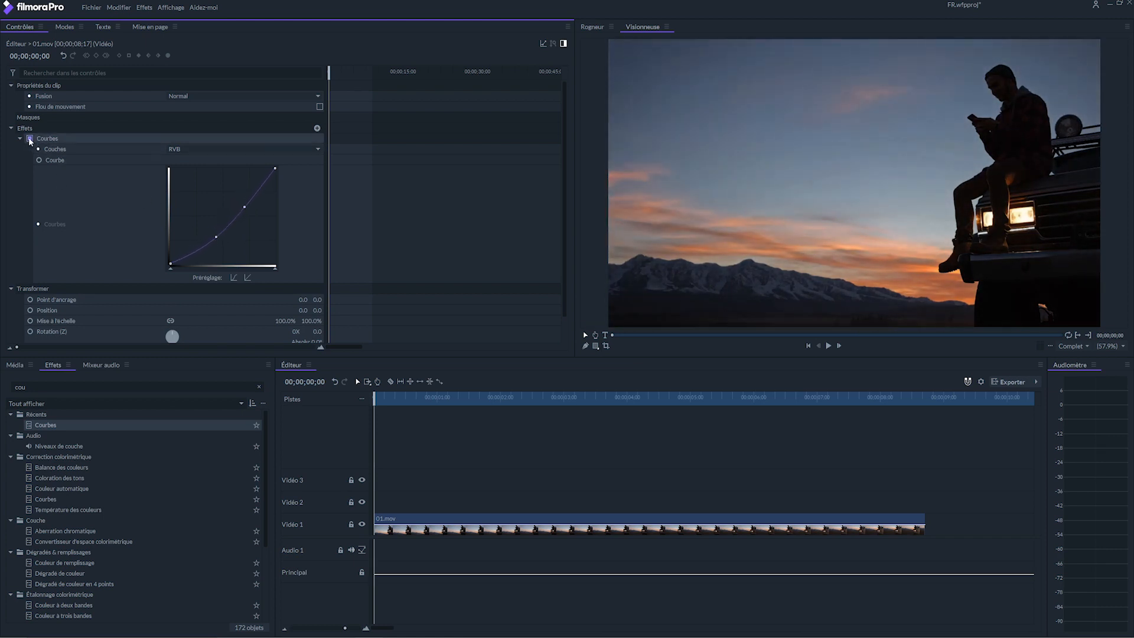
Step: Compare the 01.mov clip with the Courbes effect off and on, leaving the effect enabled
left_click(29, 138)
left_click(30, 138)
left_click(30, 138)
left_click(30, 138)
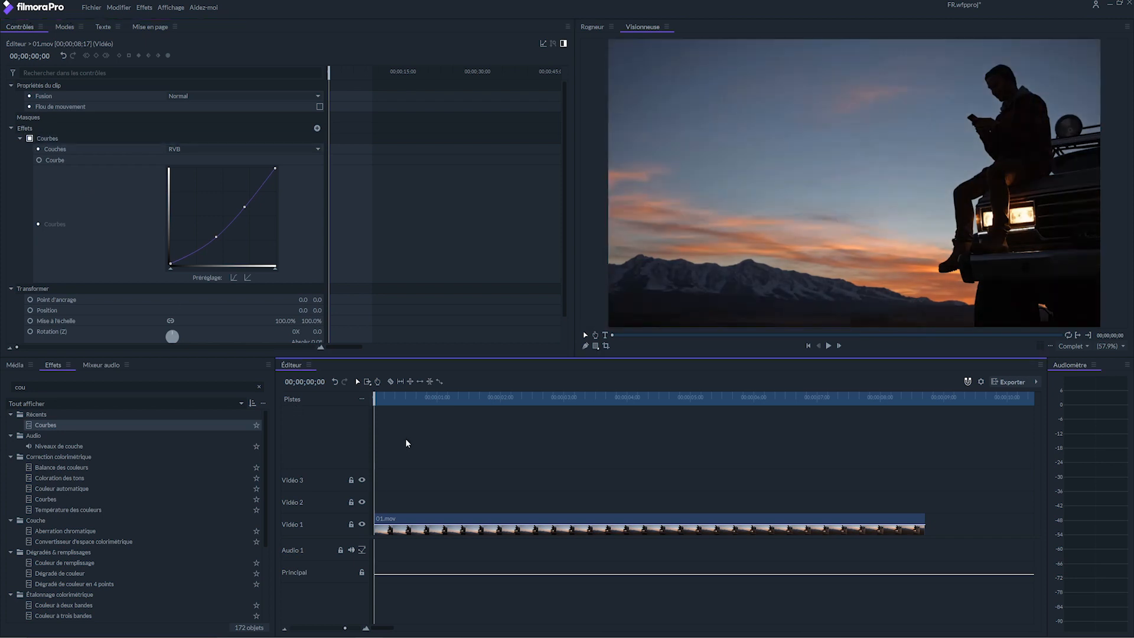
left_click_drag(374, 400, 372, 431)
left_click(11, 128)
Step: Create a new white plan named 2
left_click(16, 366)
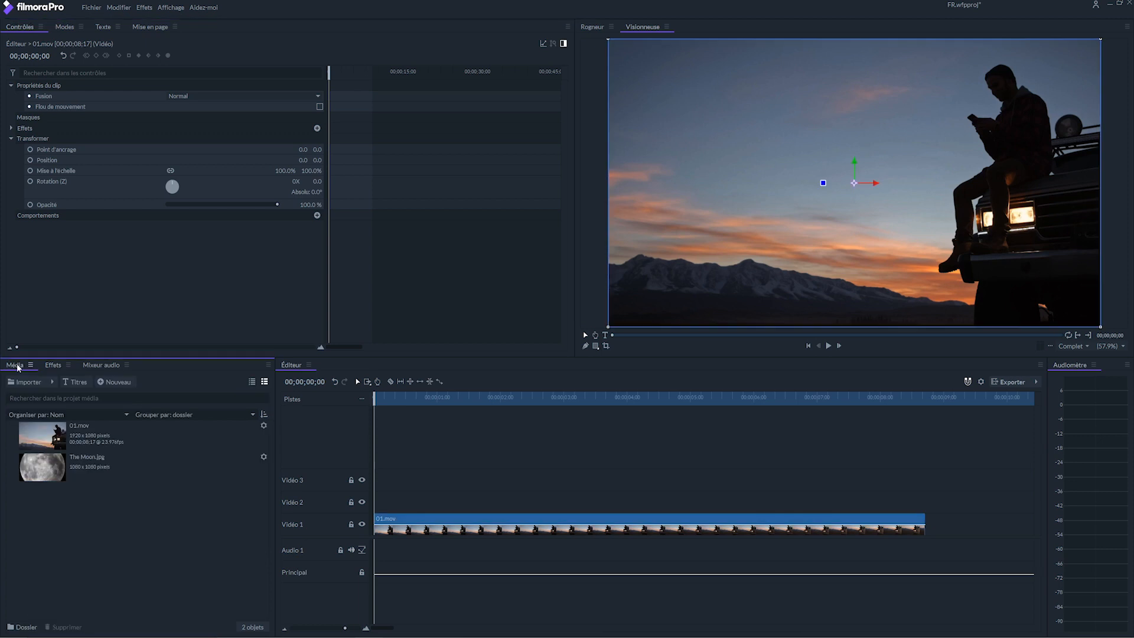
left_click(117, 382)
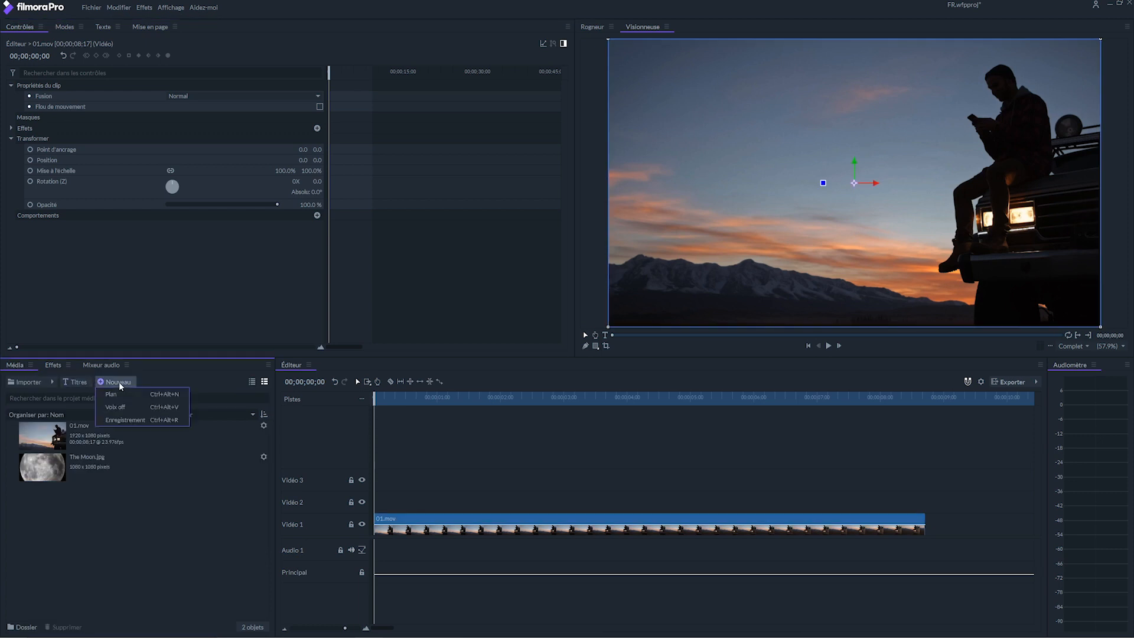
left_click(127, 398)
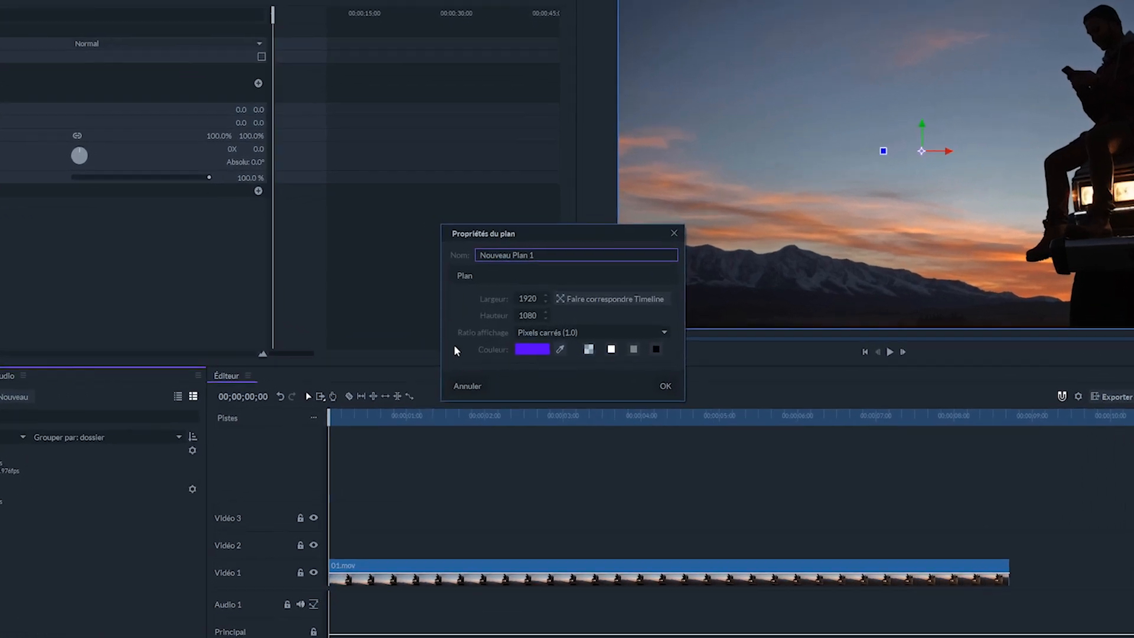
left_click_drag(540, 266, 495, 266)
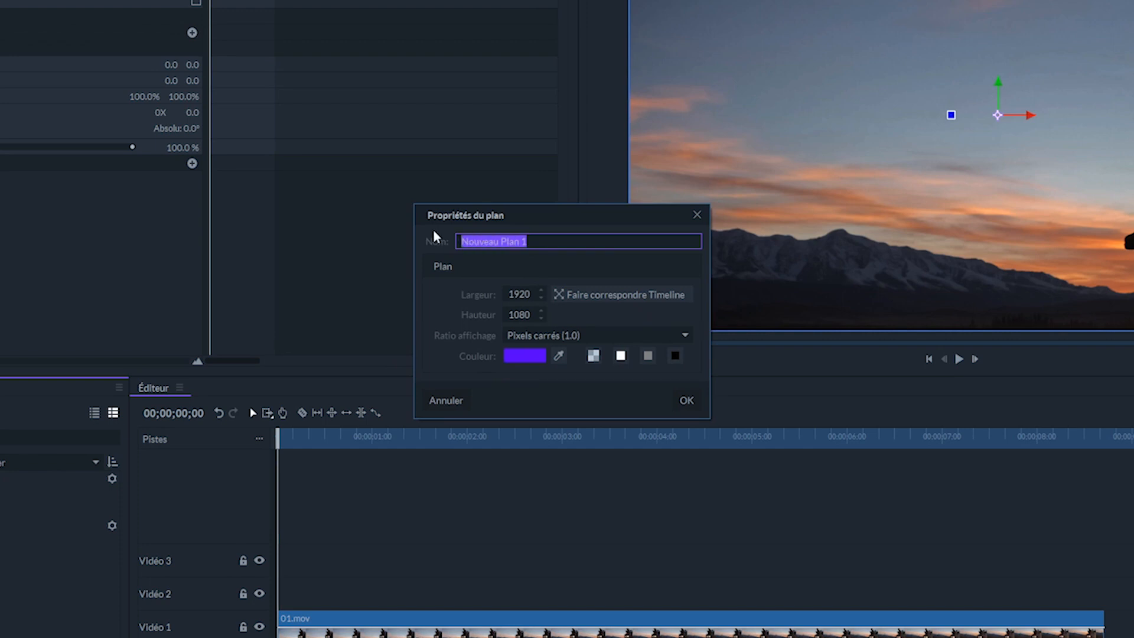
type("2")
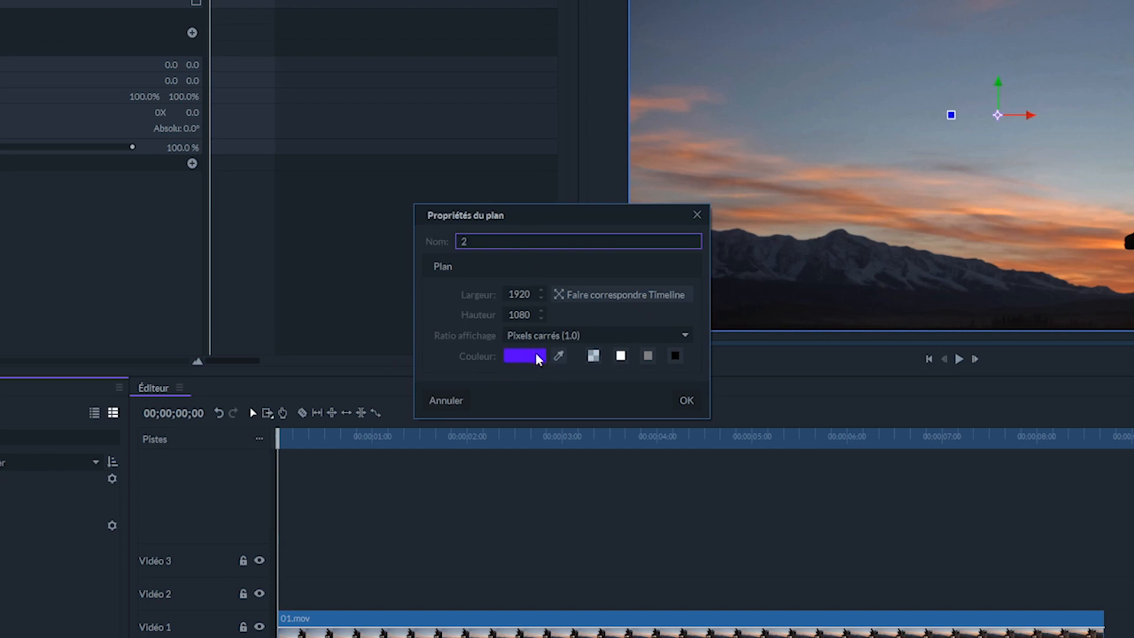
left_click(620, 355)
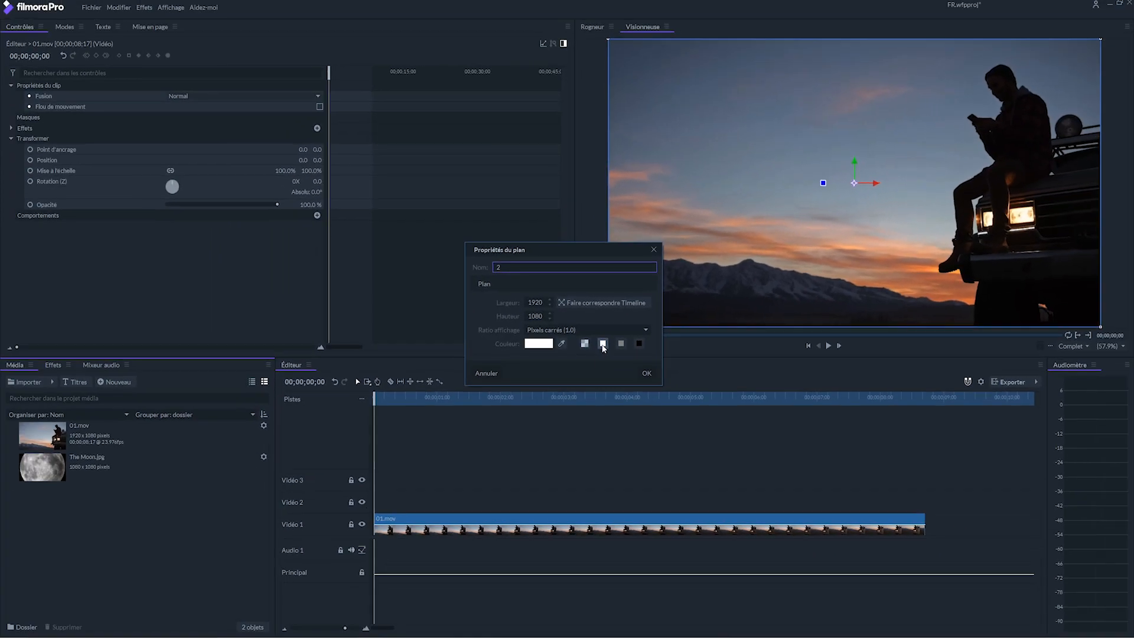
left_click(647, 374)
Step: Place plan 2 on the Vidéo 2 track and extend it to the end of the 01.mov clip
left_click_drag(74, 456, 454, 488)
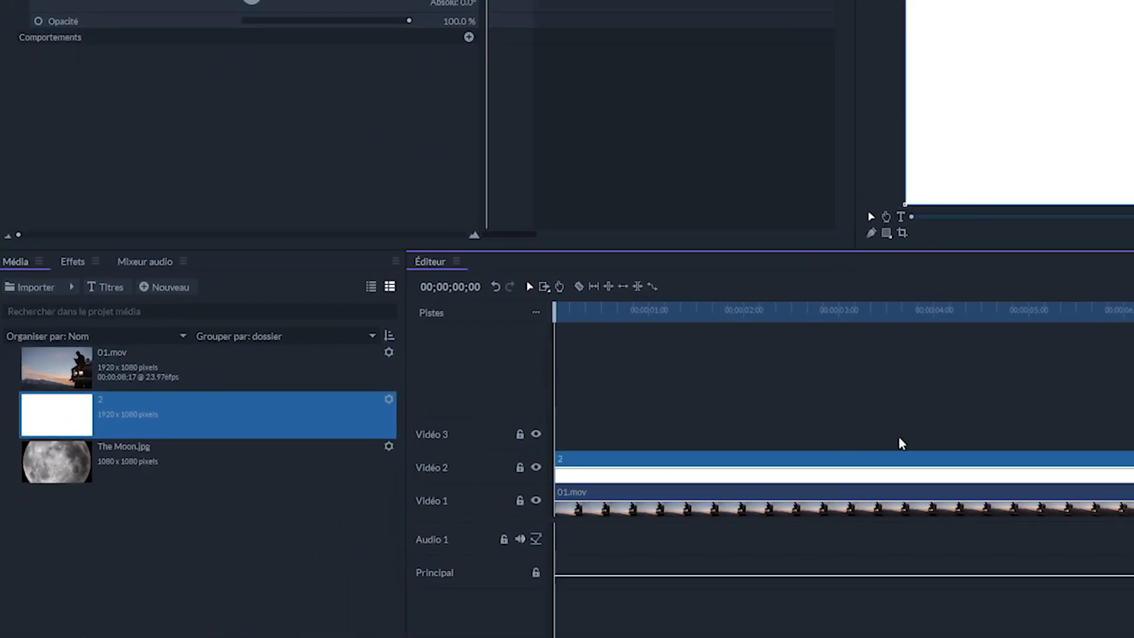
left_click_drag(1133, 468, 1133, 468)
Step: Apply the Bruit fractal effect from the Générer category to the plan 2 clip
left_click(73, 262)
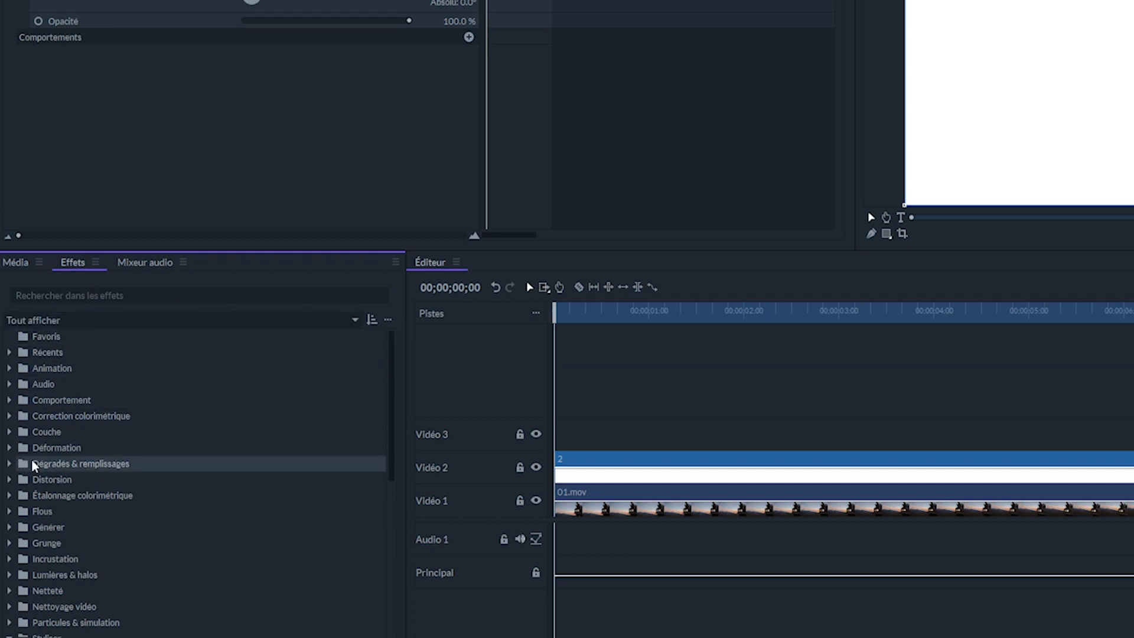
left_click(33, 532)
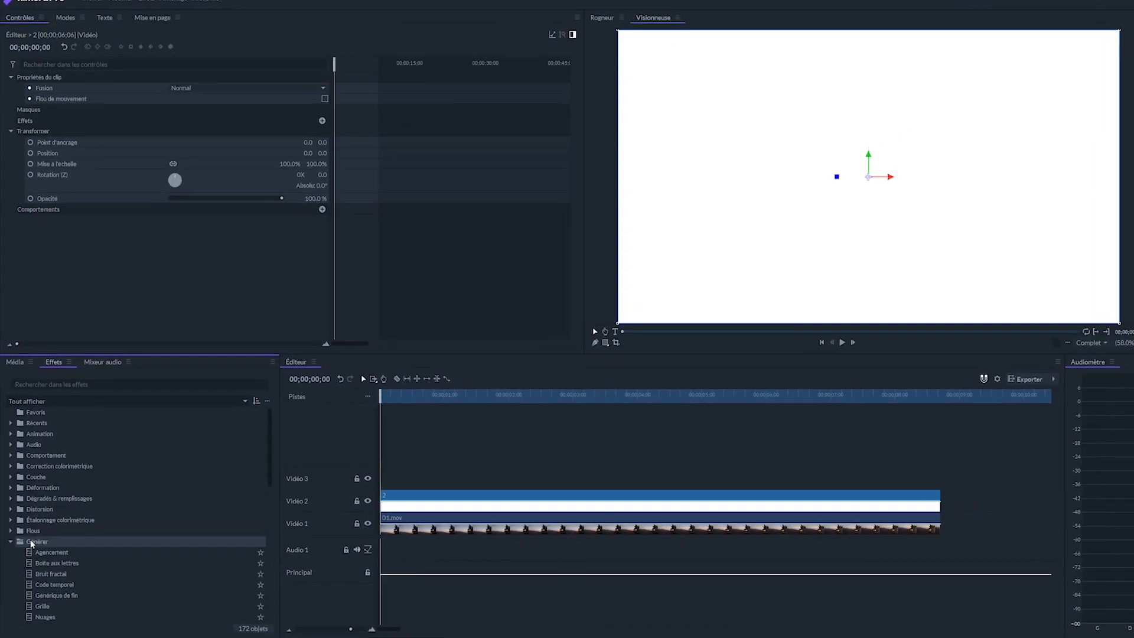
left_click_drag(42, 576, 433, 503)
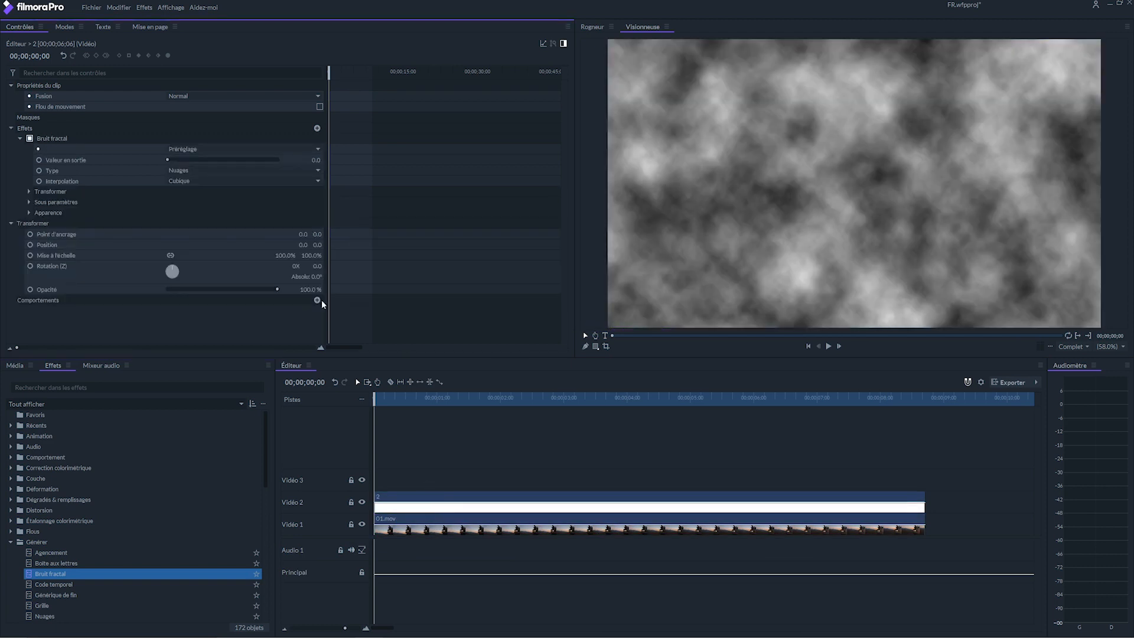
Step: Set the Bruit fractal preset to Champ étoilé and plan 2's blend mode to Superposition
left_click(255, 149)
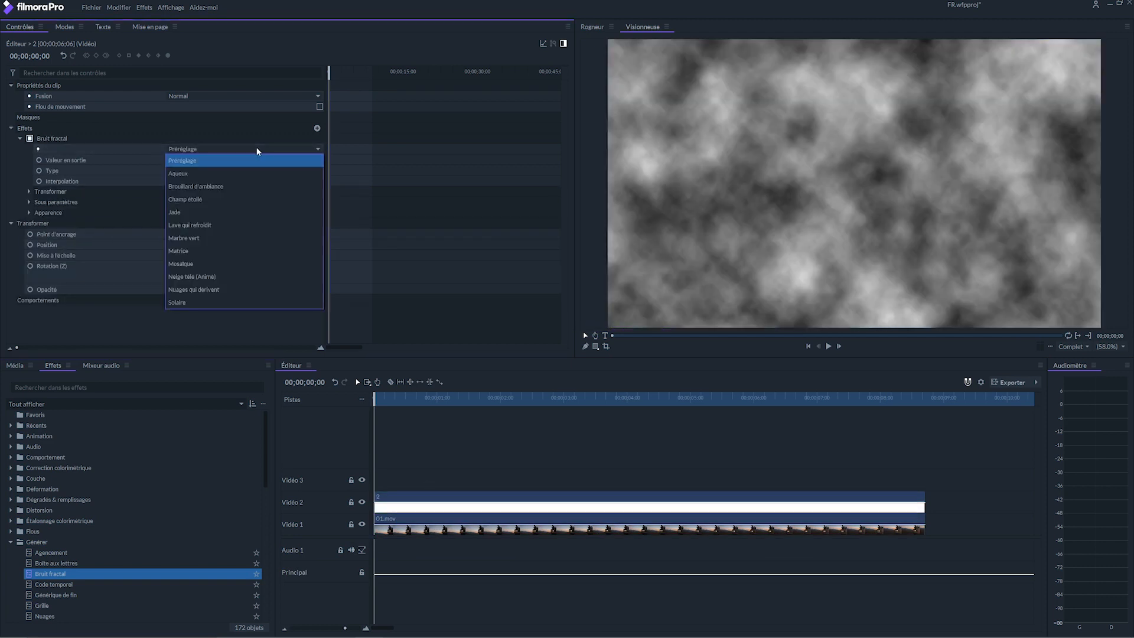
left_click(207, 199)
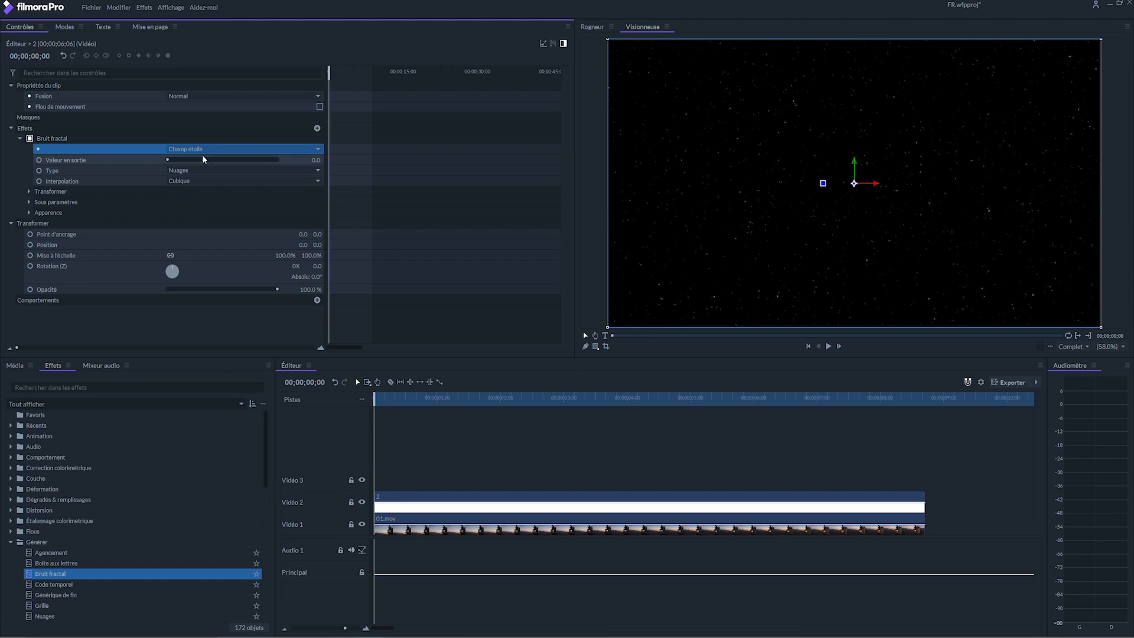
left_click(196, 95)
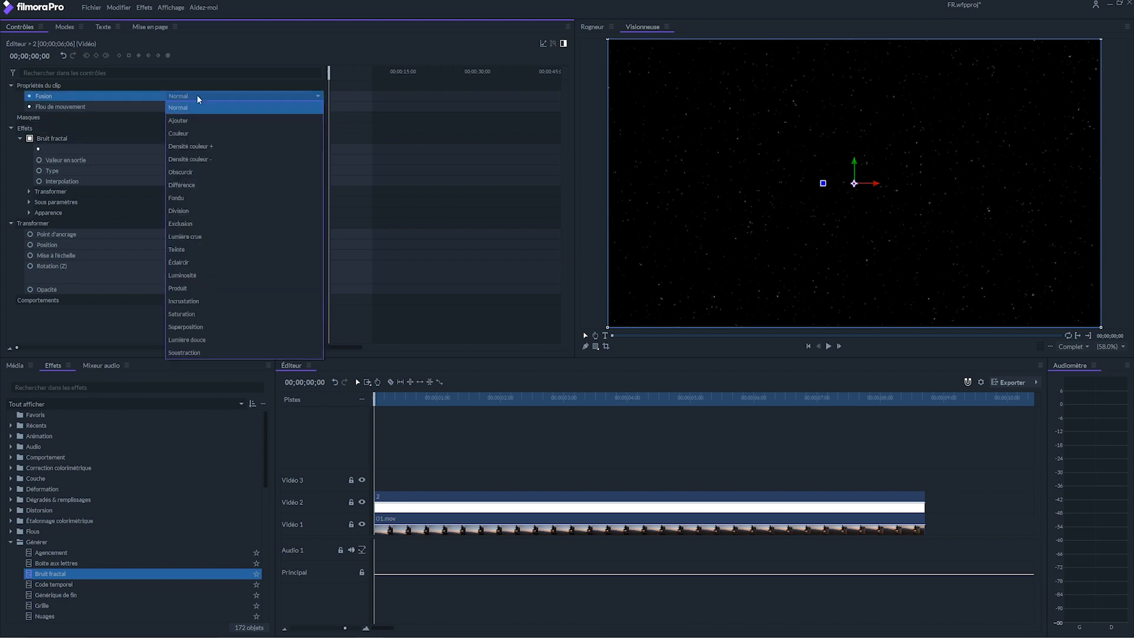
left_click(199, 329)
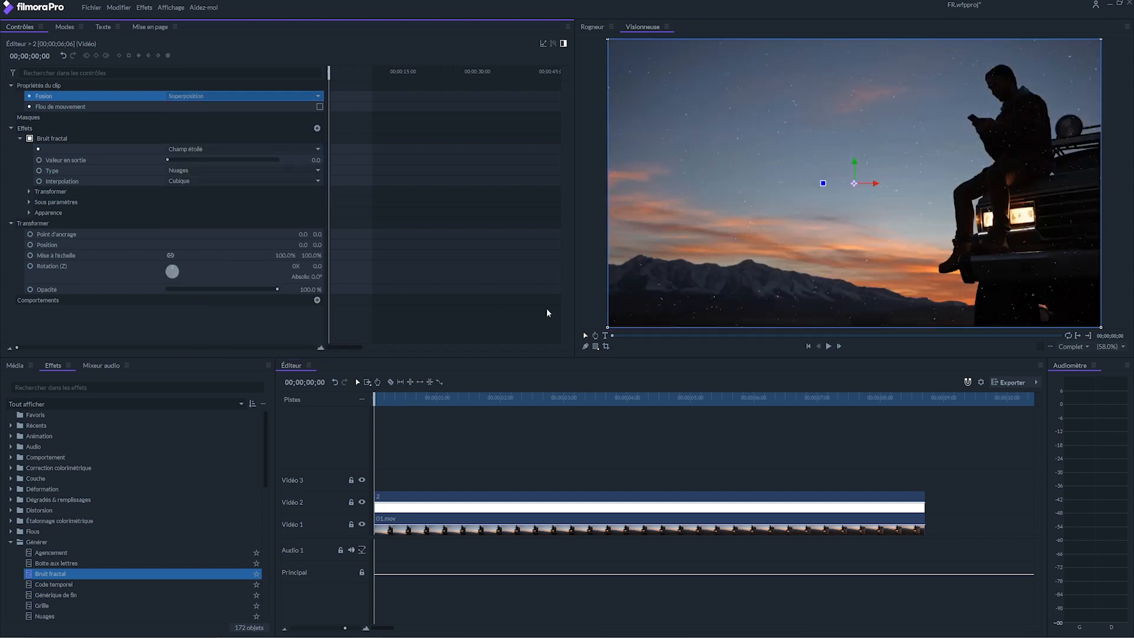
Step: Draw a closed freehand mask on plan 2 around the sky, above the mountains and beside the seated man
left_click(586, 347)
left_click(608, 241)
left_click(656, 235)
left_click(739, 241)
left_click(817, 243)
left_click(895, 263)
left_click(941, 201)
left_click(953, 142)
left_click(954, 95)
left_click(623, 48)
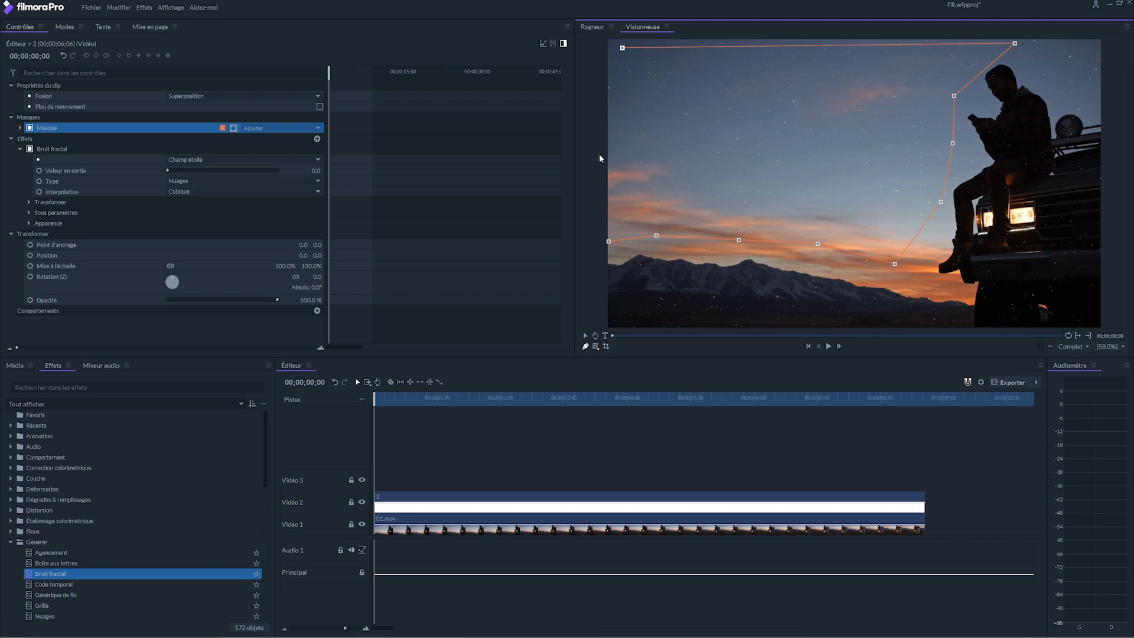
left_click(607, 240)
Step: Move the mask's two upper corners and its lower-left corner beyond the edges of the frame
left_click_drag(622, 48, 596, 26)
left_click_drag(1016, 42, 1034, 21)
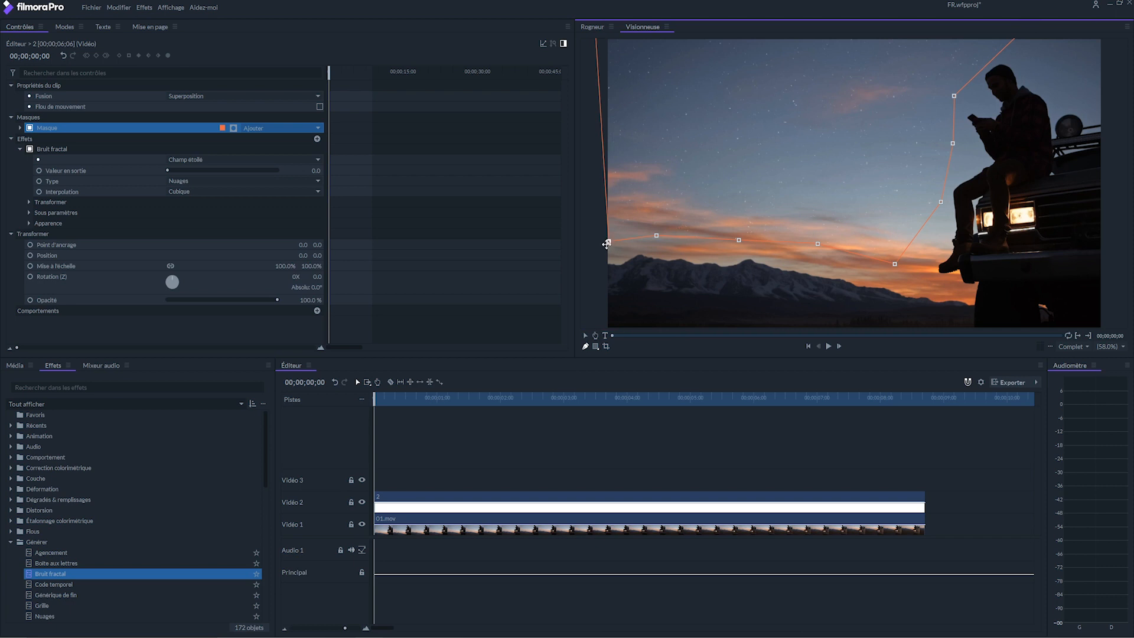
left_click_drag(607, 242, 589, 249)
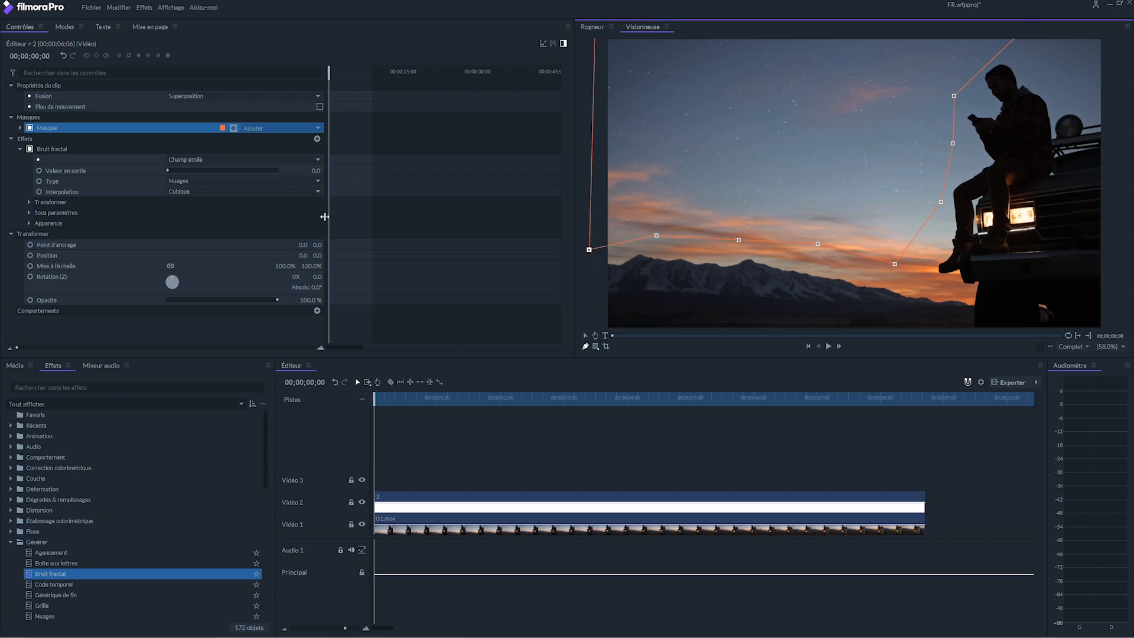
Step: Set the Taille du contour progressif of plan 2's mask to 200 px
left_click(20, 128)
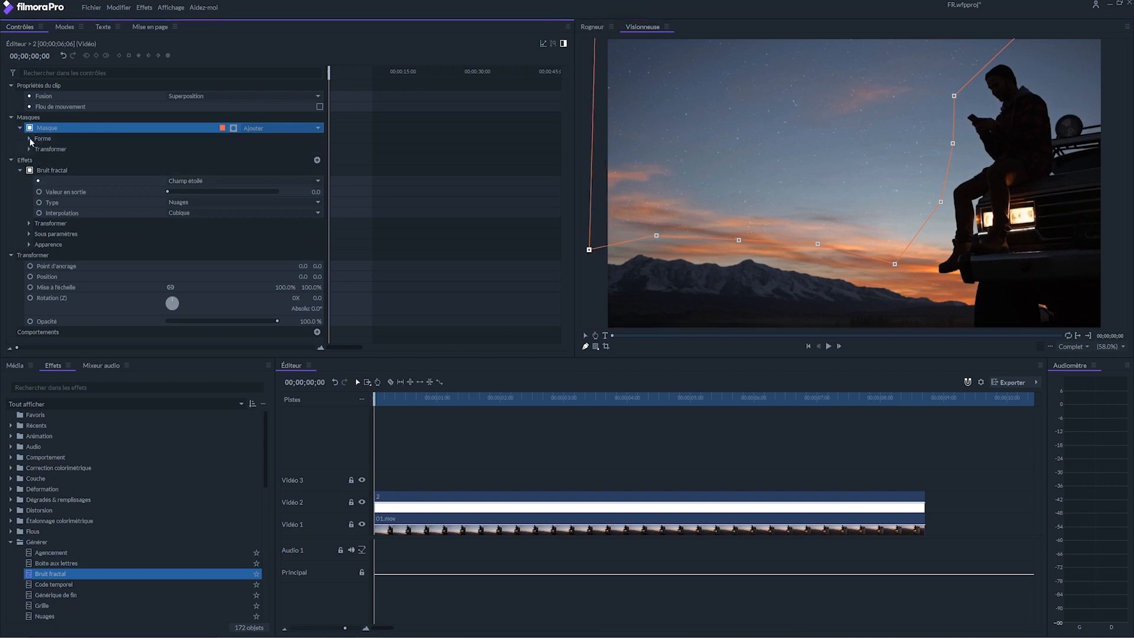
left_click(29, 138)
left_click(314, 170)
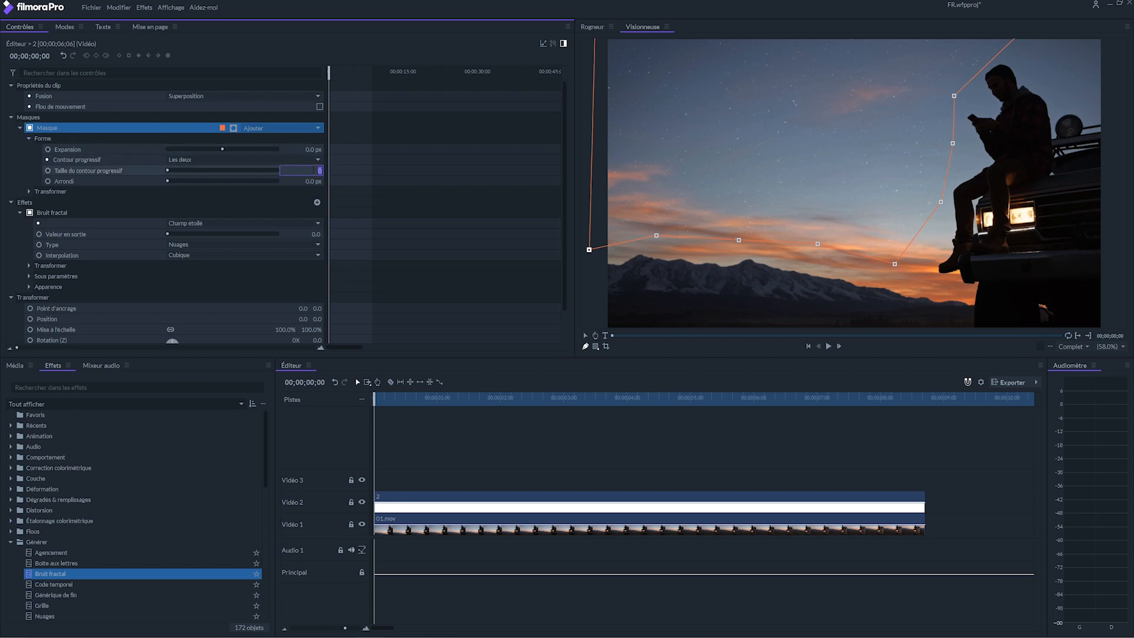
key("Return")
Step: Find the Suivi de mouvement behaviour with the search "sui" and apply it to the plan 2 clip
left_click(64, 388)
type("sui")
left_click_drag(64, 443, 445, 506)
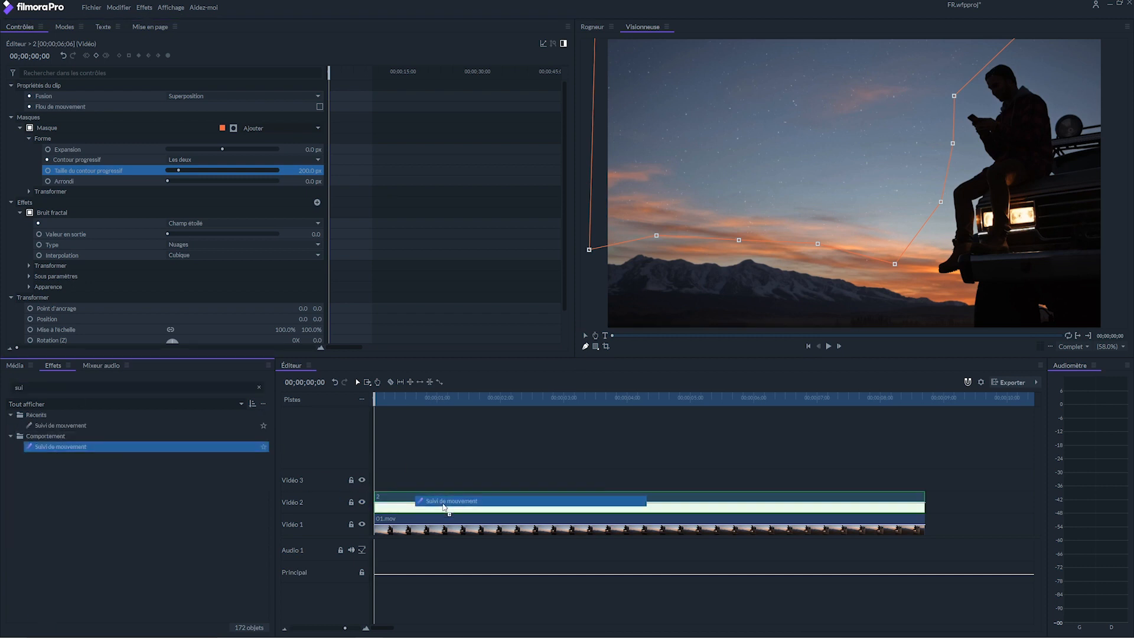
left_click_drag(444, 507, 444, 507)
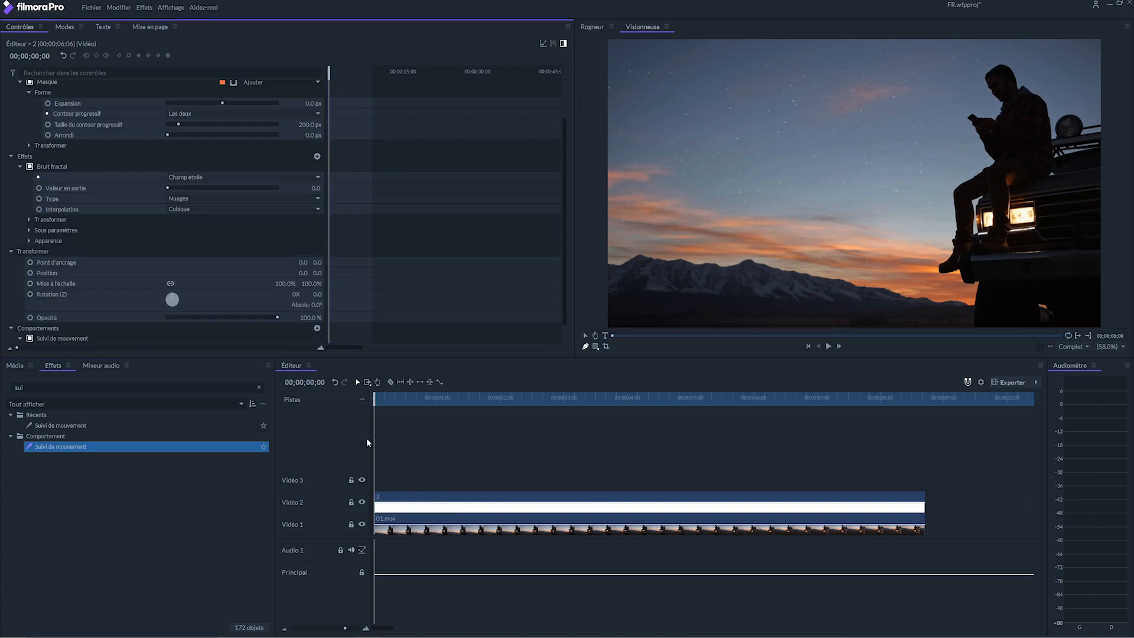
Step: Make plan 2 follow the mountain ridge in Vidéo 1 - 01.mov, with Échelle excluded from the tracking
left_click(10, 156)
left_click(10, 117)
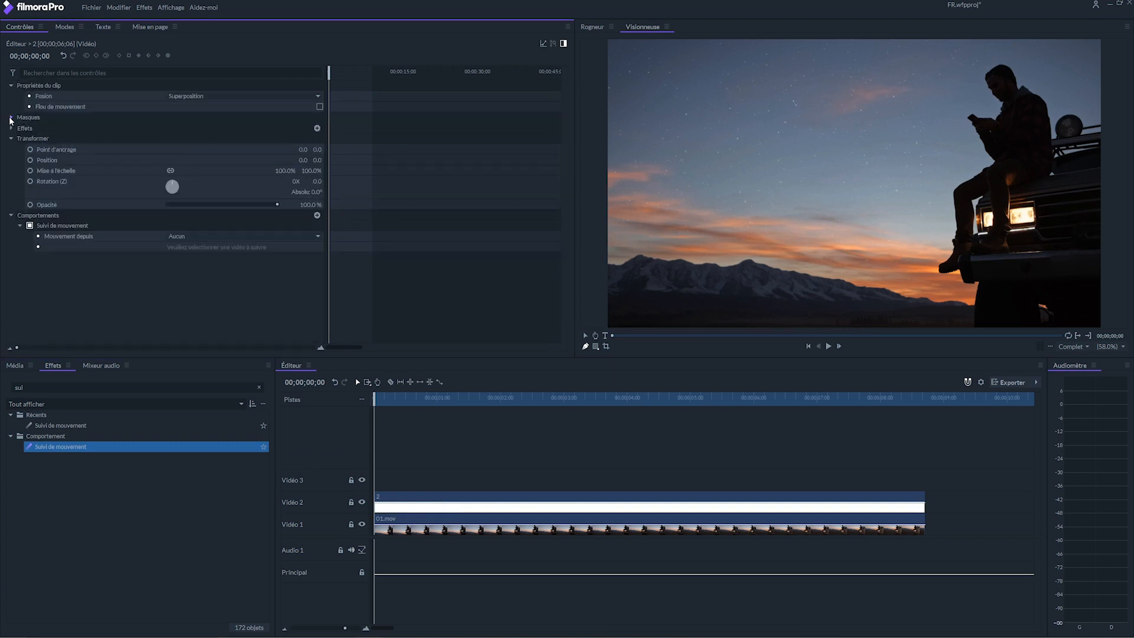
left_click(175, 238)
left_click(198, 257)
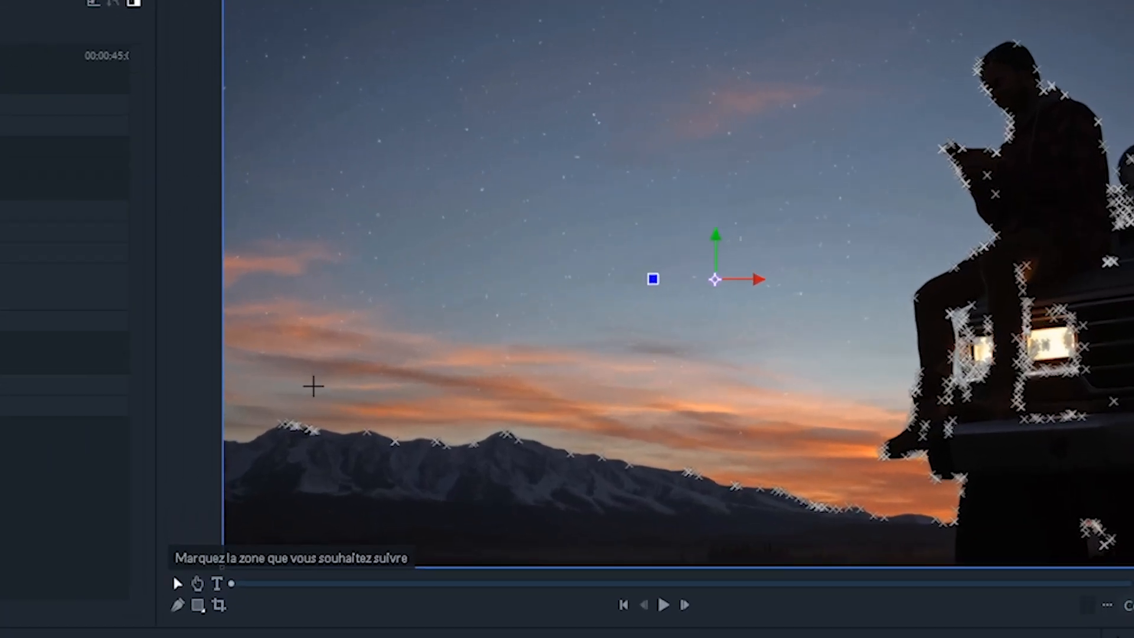
left_click_drag(652, 236, 816, 248)
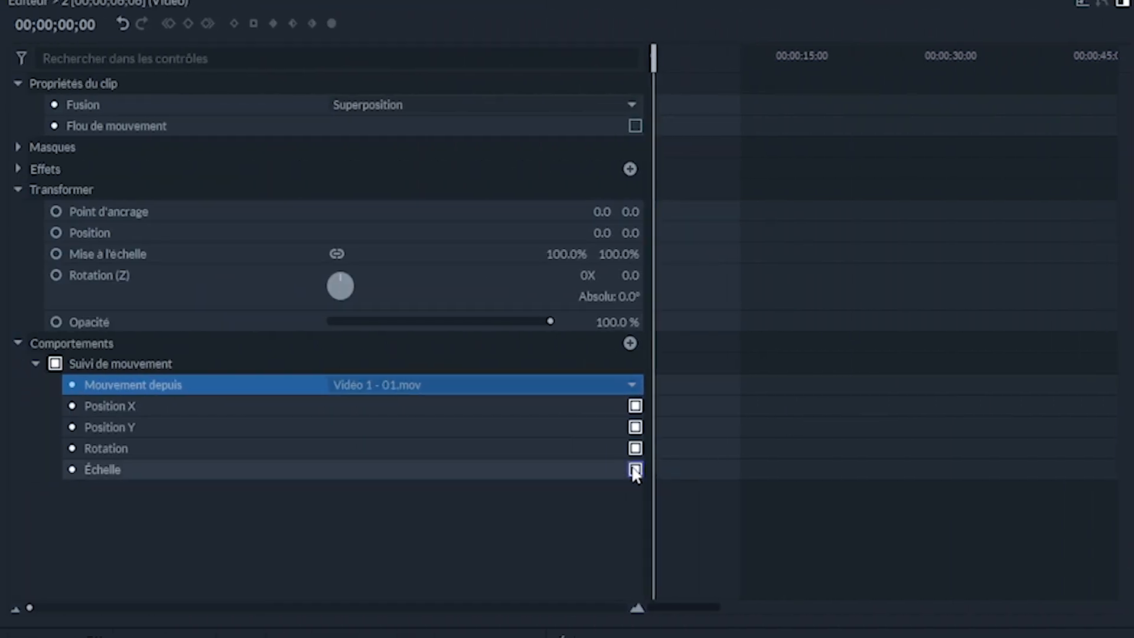
left_click(635, 470)
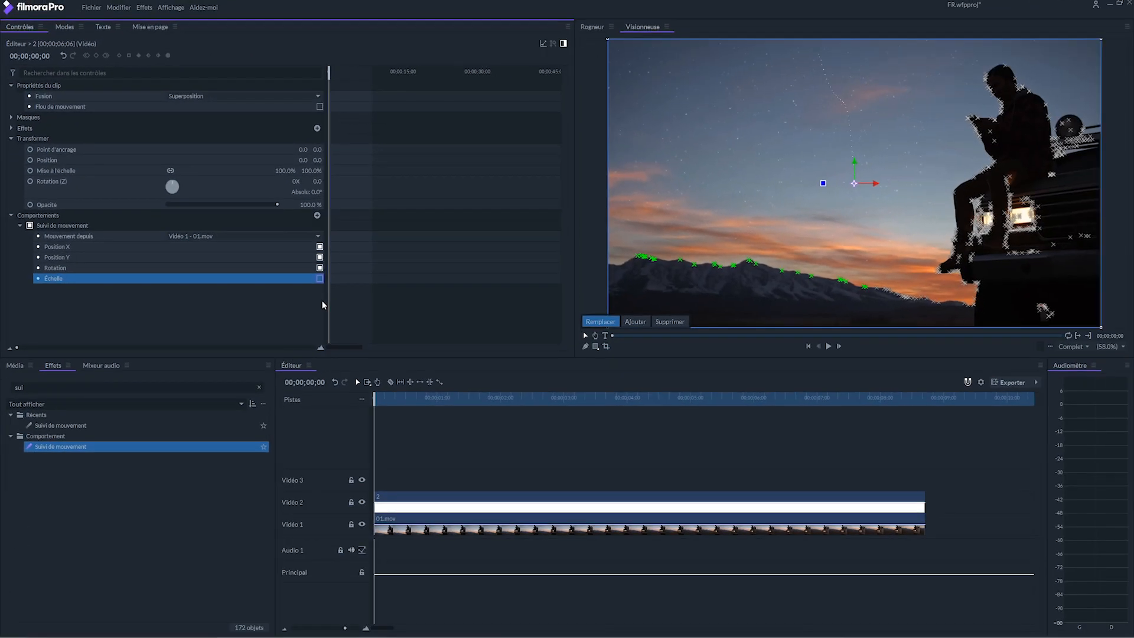
Step: Place The Moon.jpg at the start of track Vidéo 3 and extend it to the end of the clips below
left_click(15, 365)
left_click_drag(41, 498, 375, 480)
left_click_drag(770, 473, 925, 473)
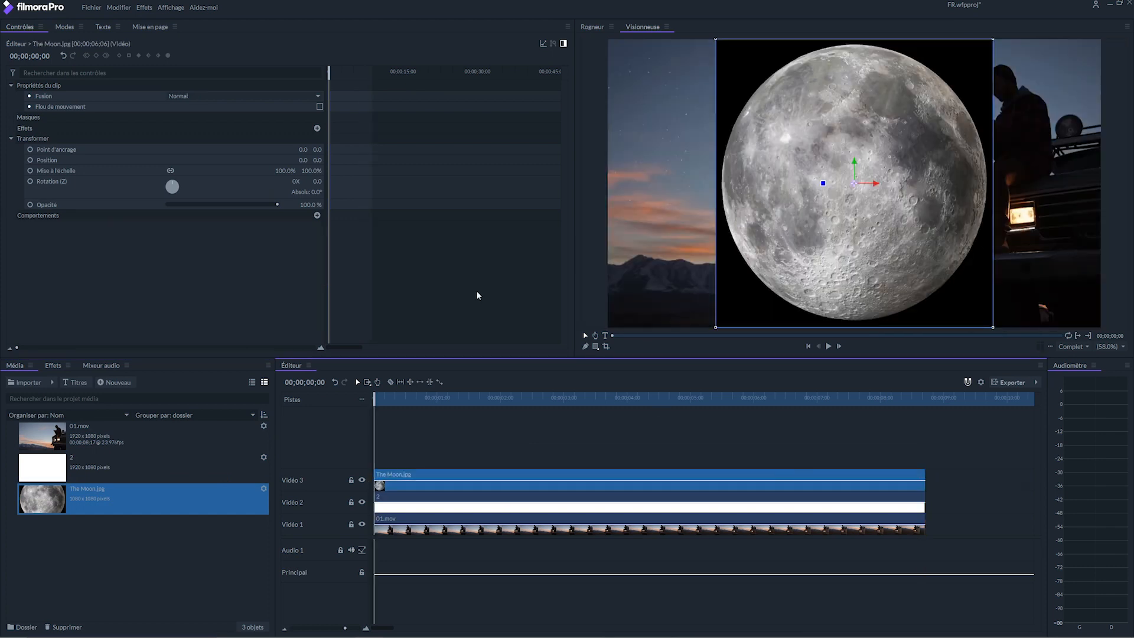
Step: Set the moon clip's blend mode to Superposition, scale it to 26% and move it to about -720.9, 362.1 in the upper-left sky
left_click(227, 96)
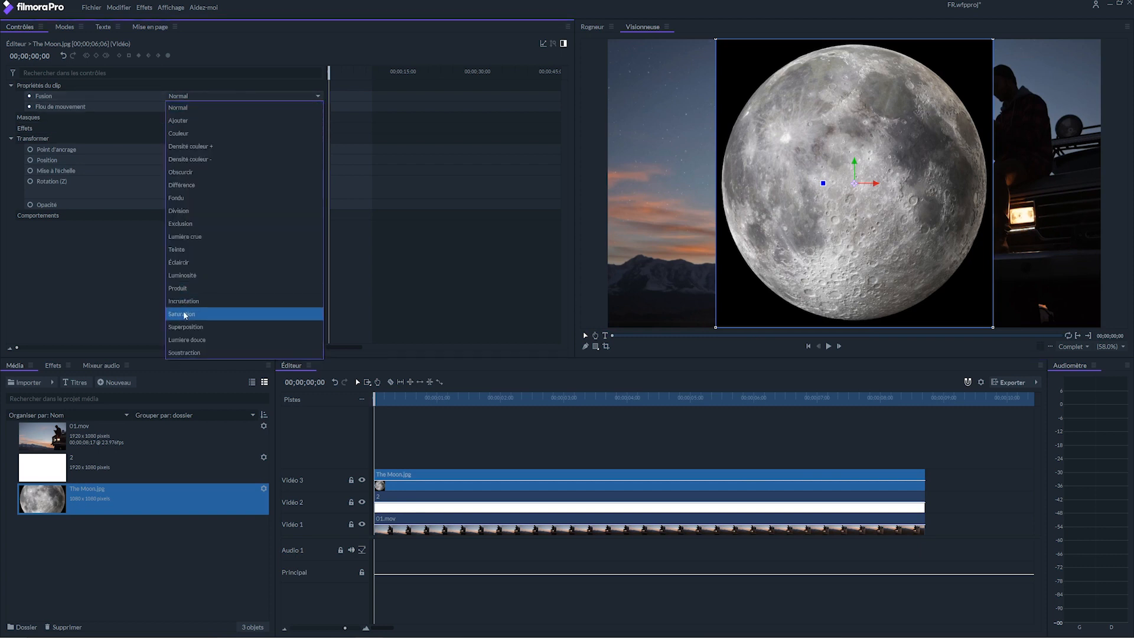
left_click(200, 325)
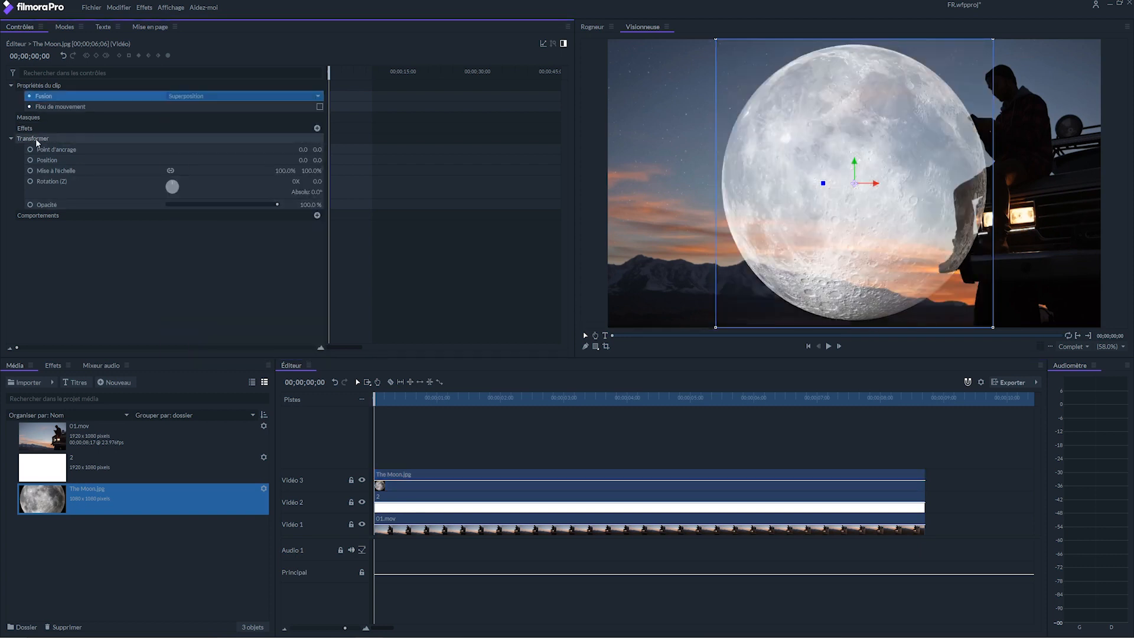
left_click_drag(289, 172, 245, 172)
left_click_drag(860, 201, 674, 105)
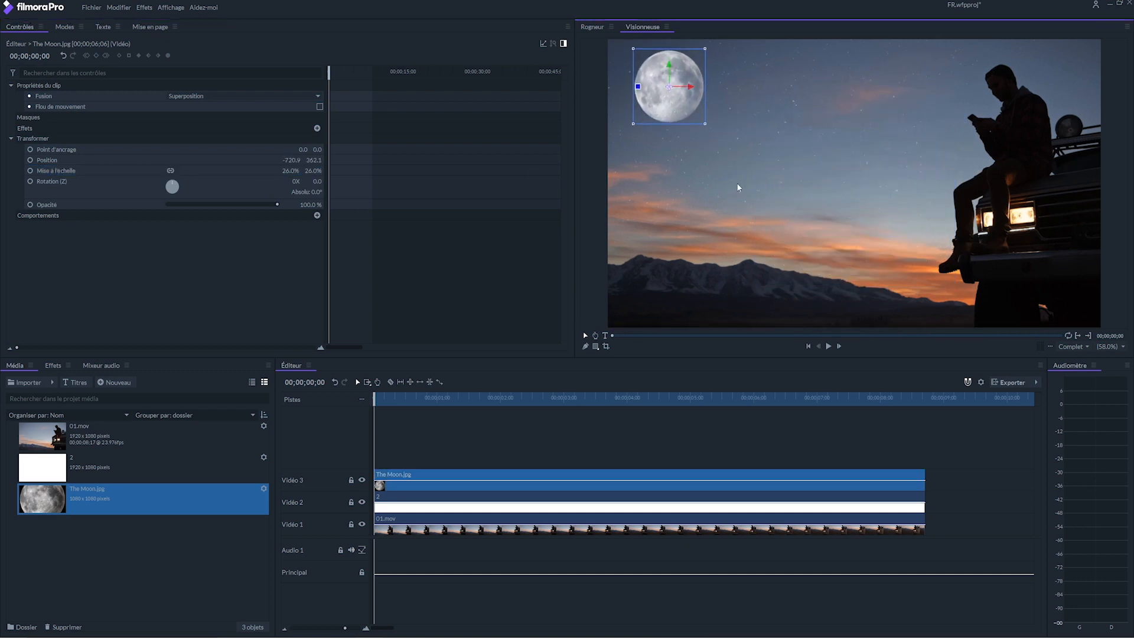
Step: Paste only the Suivi de mouvement attribute from plan 2 onto the moon clip and play the result
left_click(424, 498)
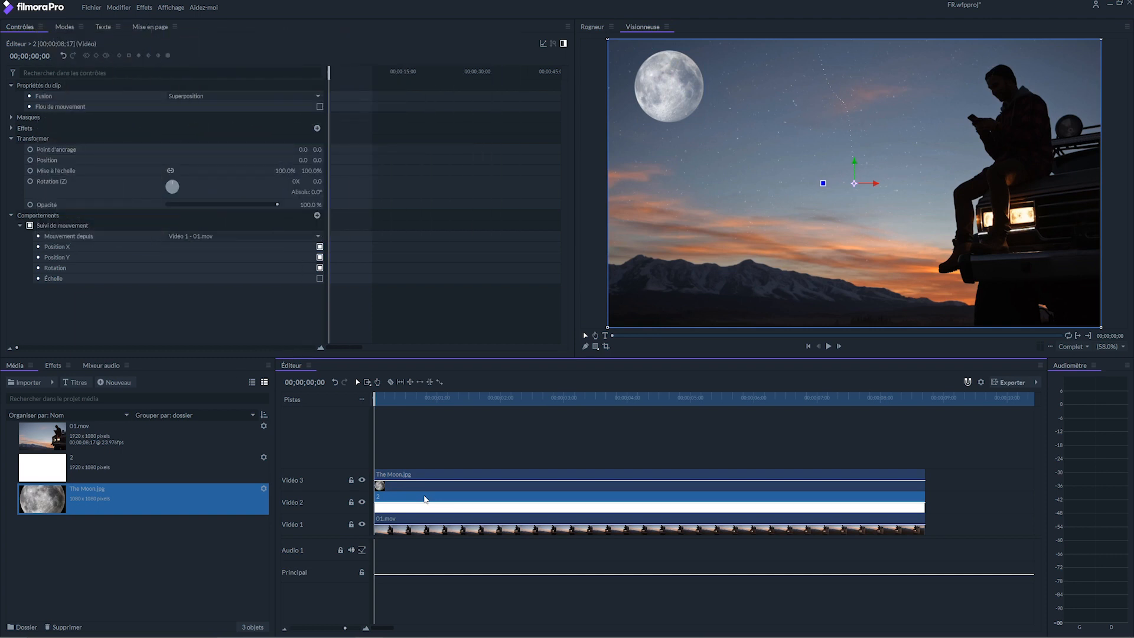
left_click(436, 477)
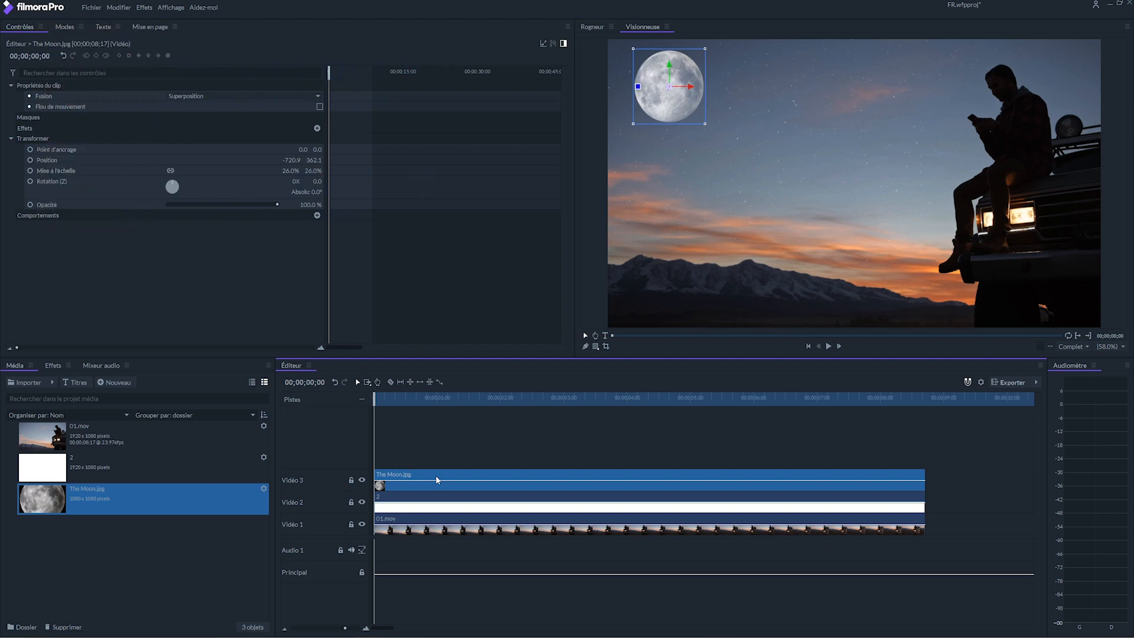
key("ctrl+shift+v")
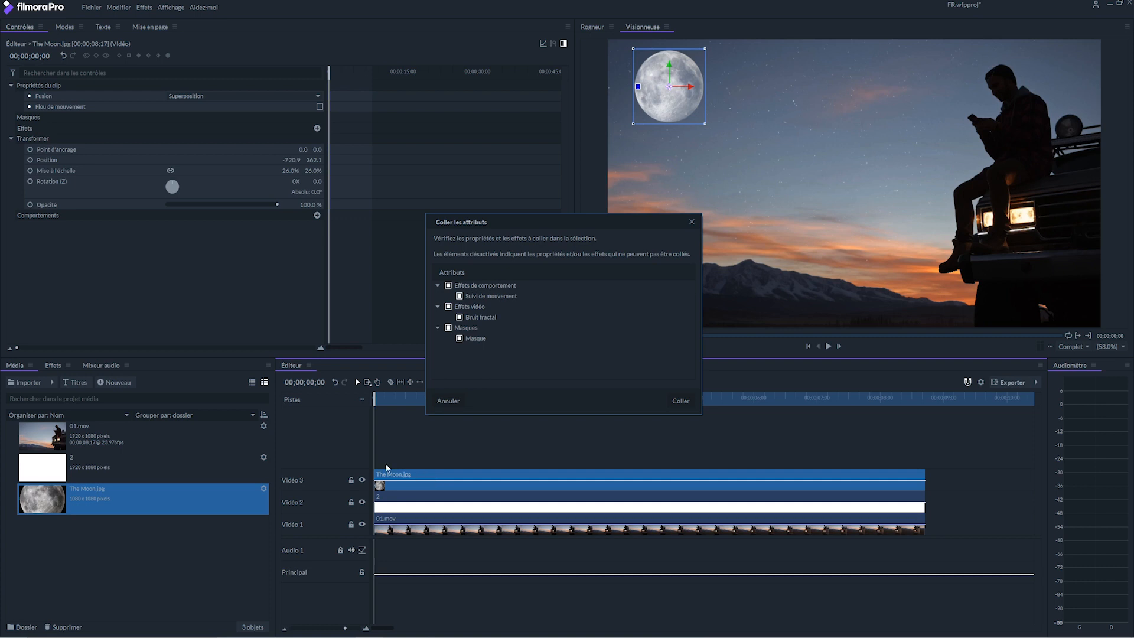
left_click(447, 307)
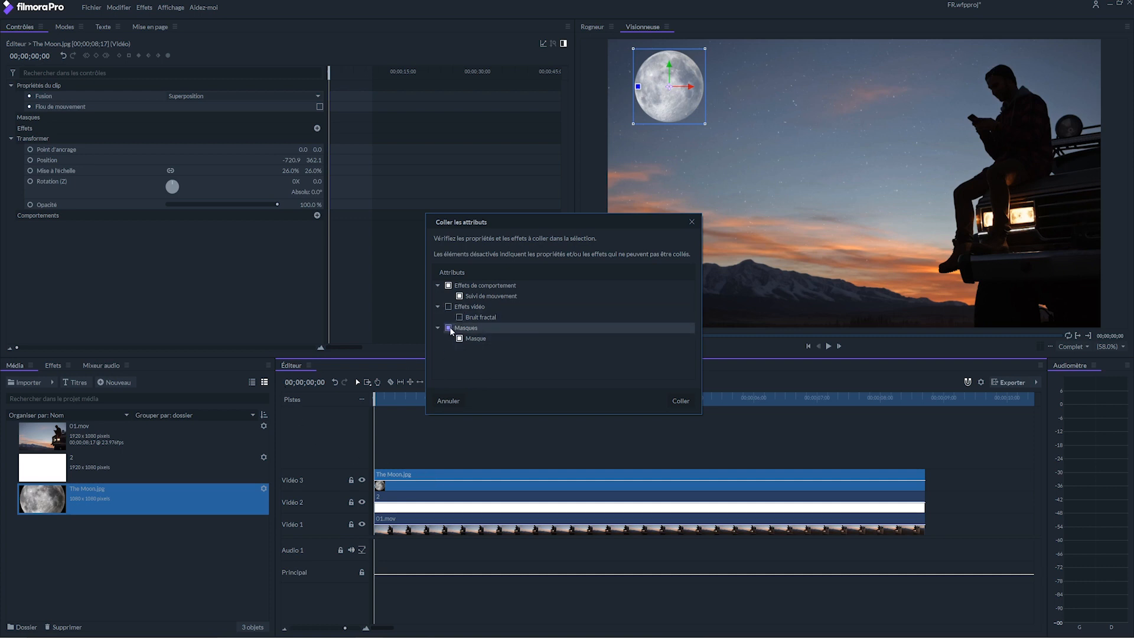
left_click(695, 408)
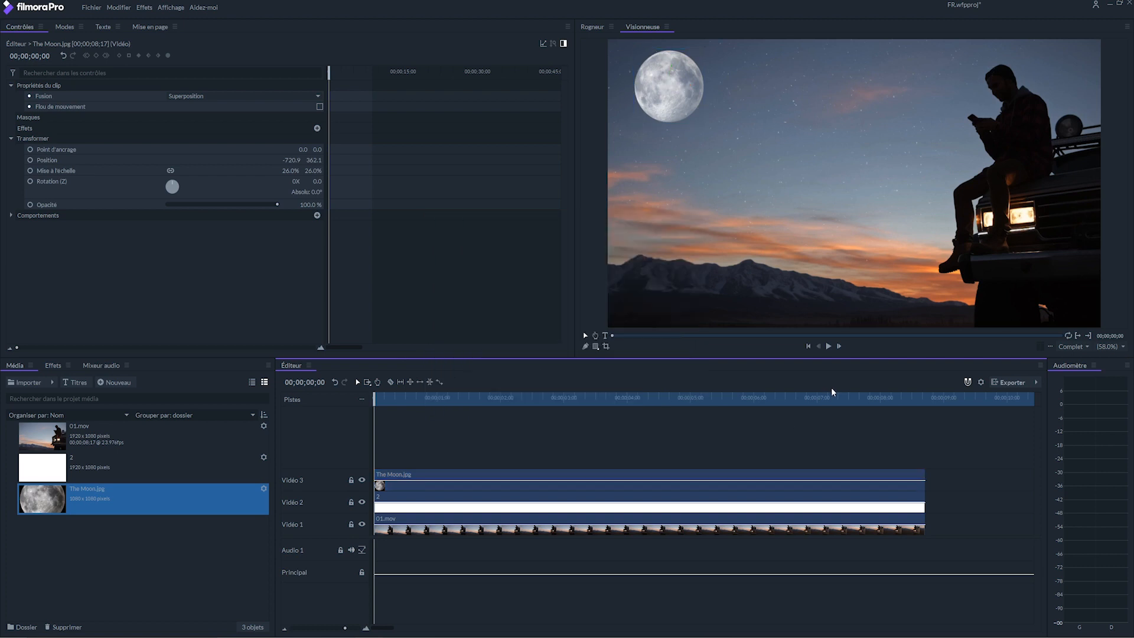
left_click(829, 348)
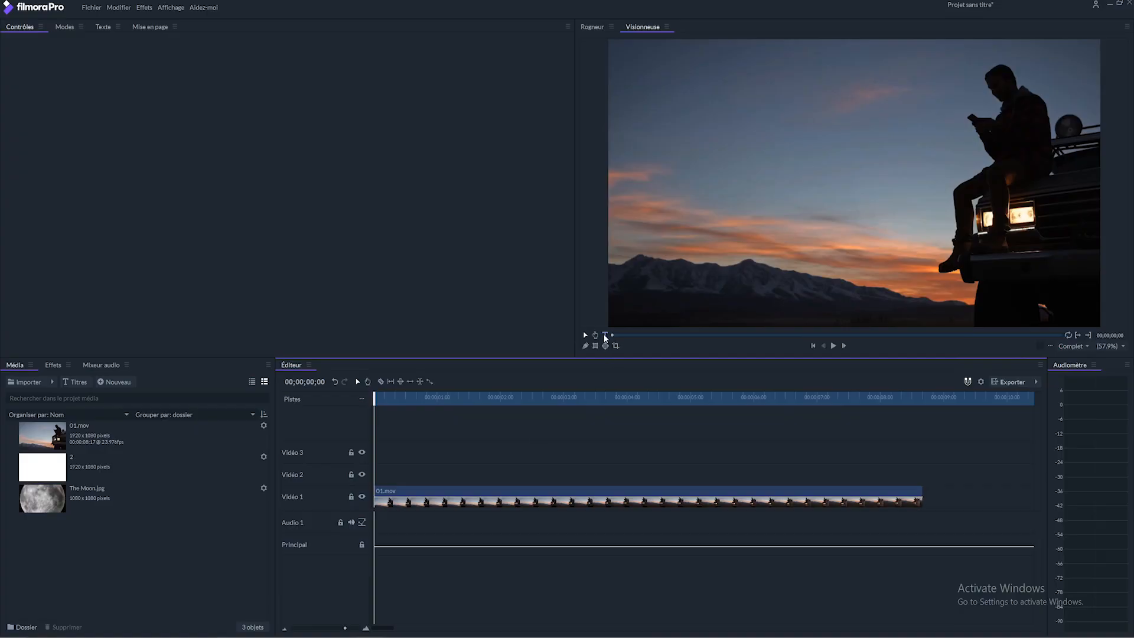
Step: Add the text "Le Suivi de Mouvement c'est Top !" in the sky and extend its clip to the end of 01.mov
left_click(606, 336)
left_click(803, 99)
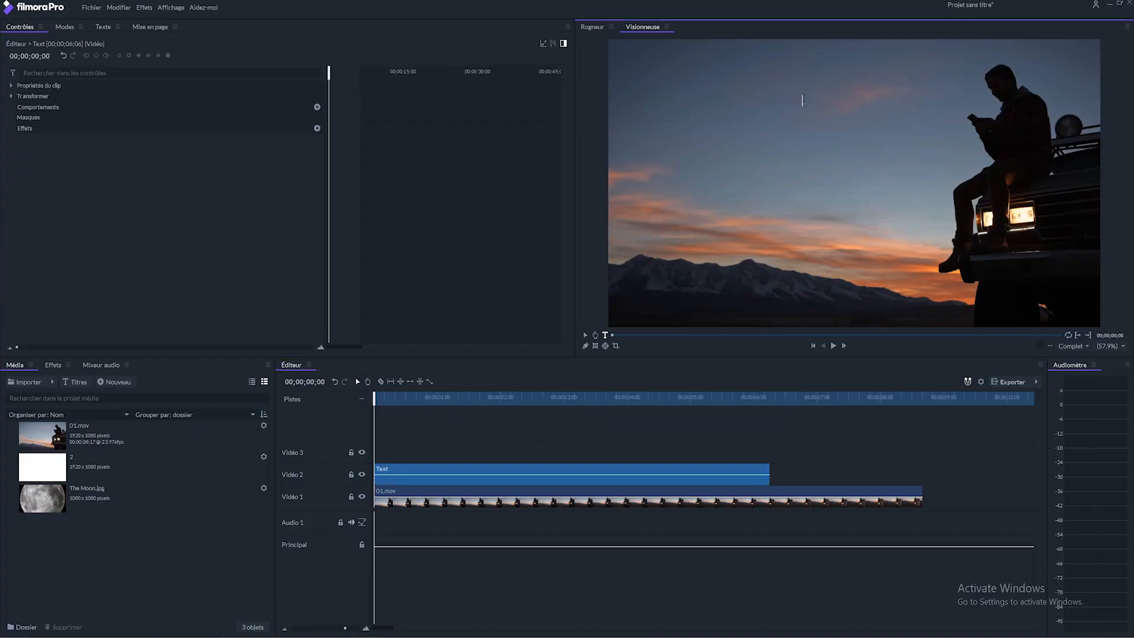
type("Le Suivi de Mouvement c'est Top !")
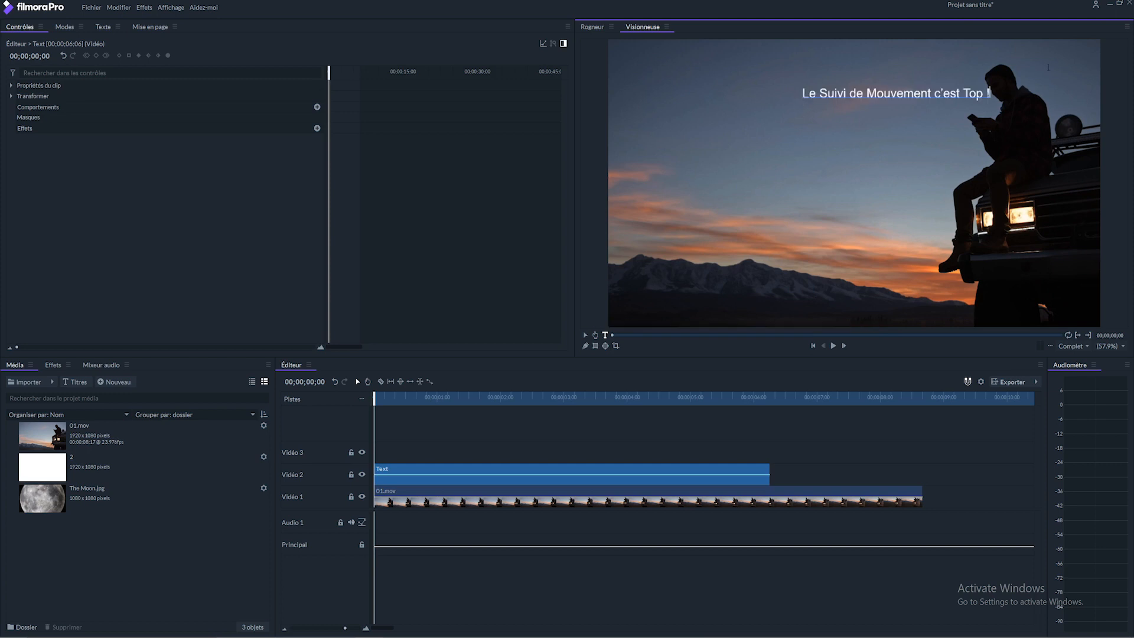
left_click(566, 442)
left_click_drag(771, 467, 923, 467)
left_click(799, 469)
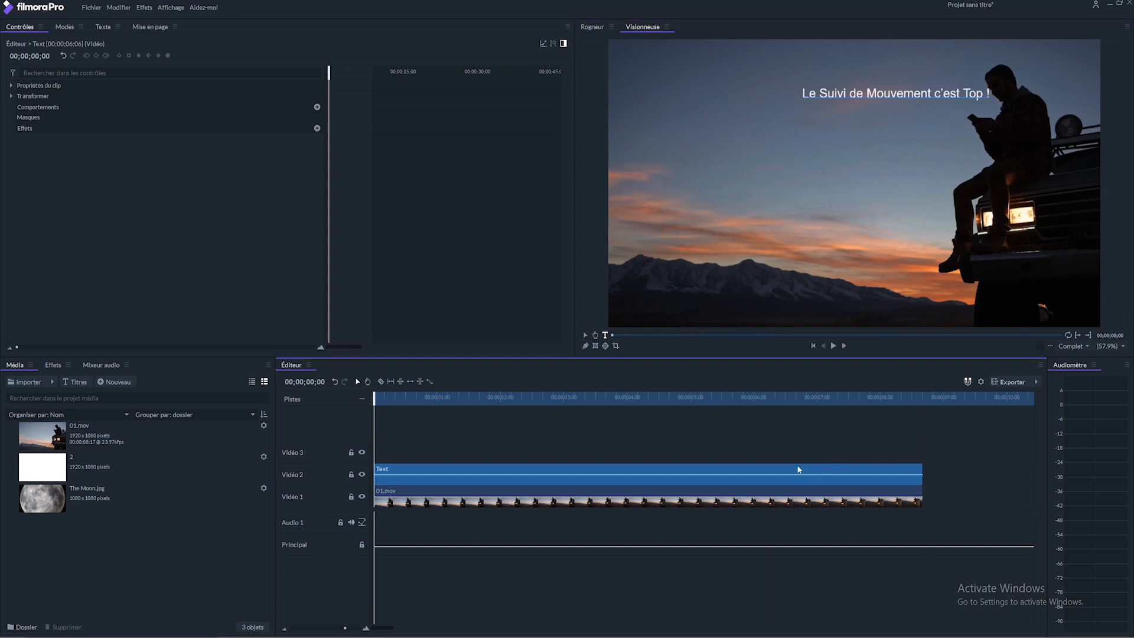
Step: Move the text to position -367.9, 297.4, beside the man's phone
left_click(10, 96)
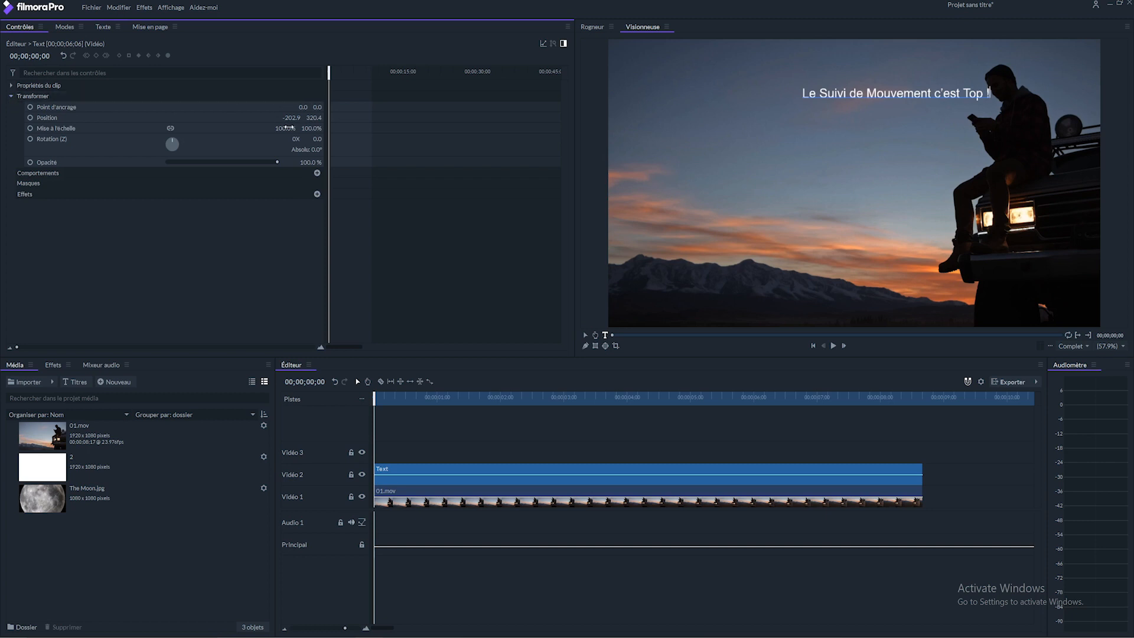
left_click_drag(292, 117, 193, 118)
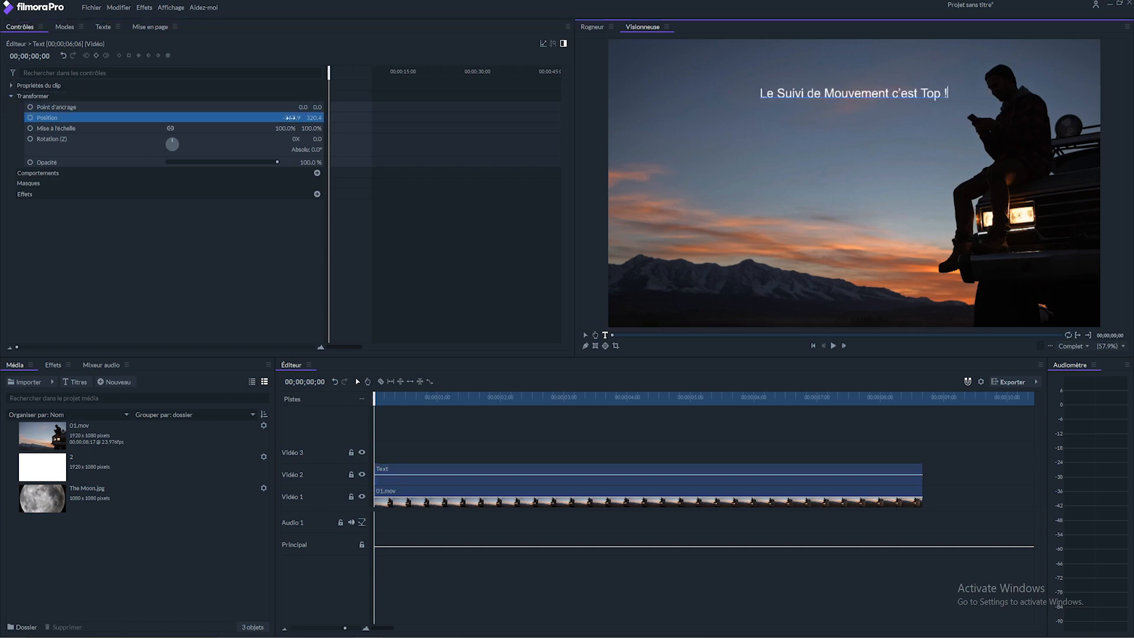
mouse_move(321, 118)
left_mouse_down()
mouse_move(310, 117)
mouse_move(322, 117)
left_mouse_up()
left_click(448, 423)
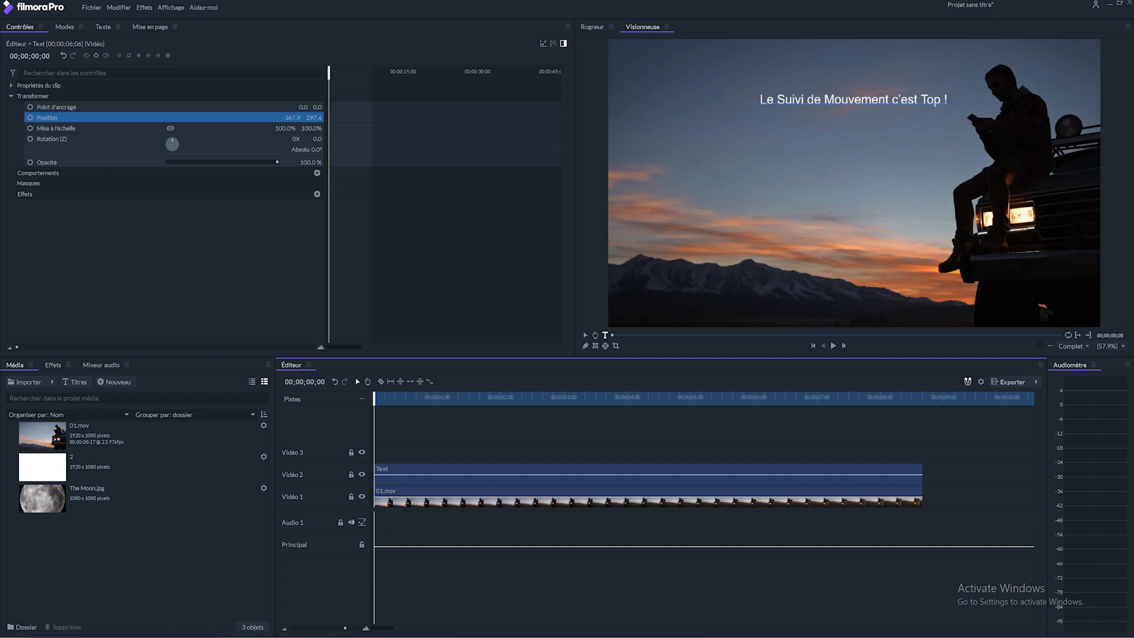
Step: Apply the Suivi de mouvement behaviour to the text clip with Vidéo 1 - 01.mov as its motion source
left_click(54, 366)
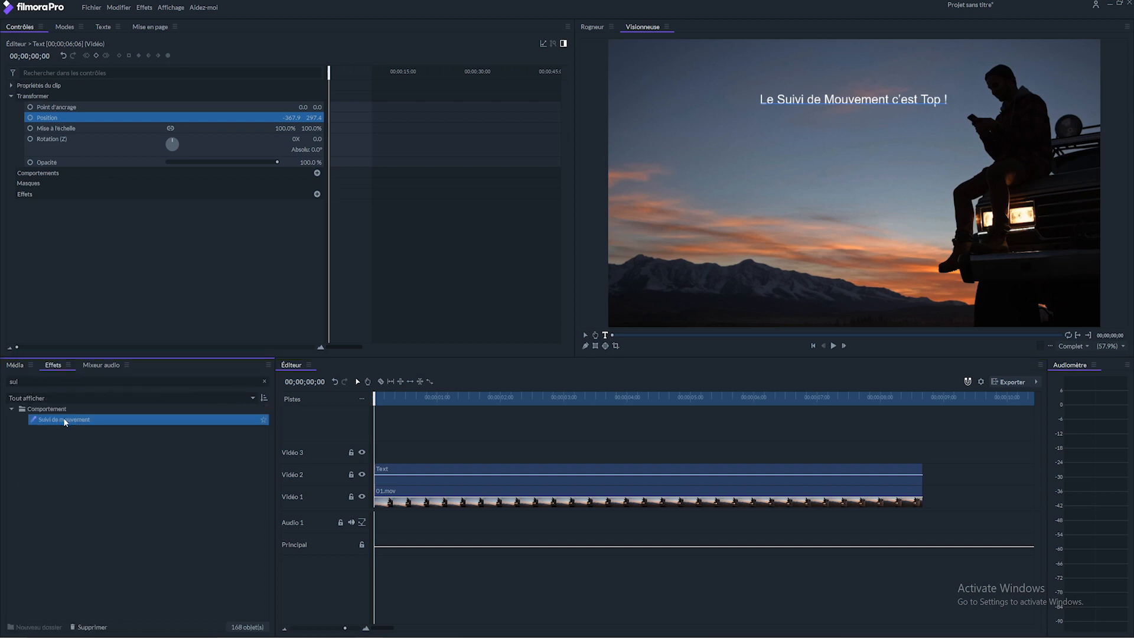
left_click_drag(397, 476, 423, 481)
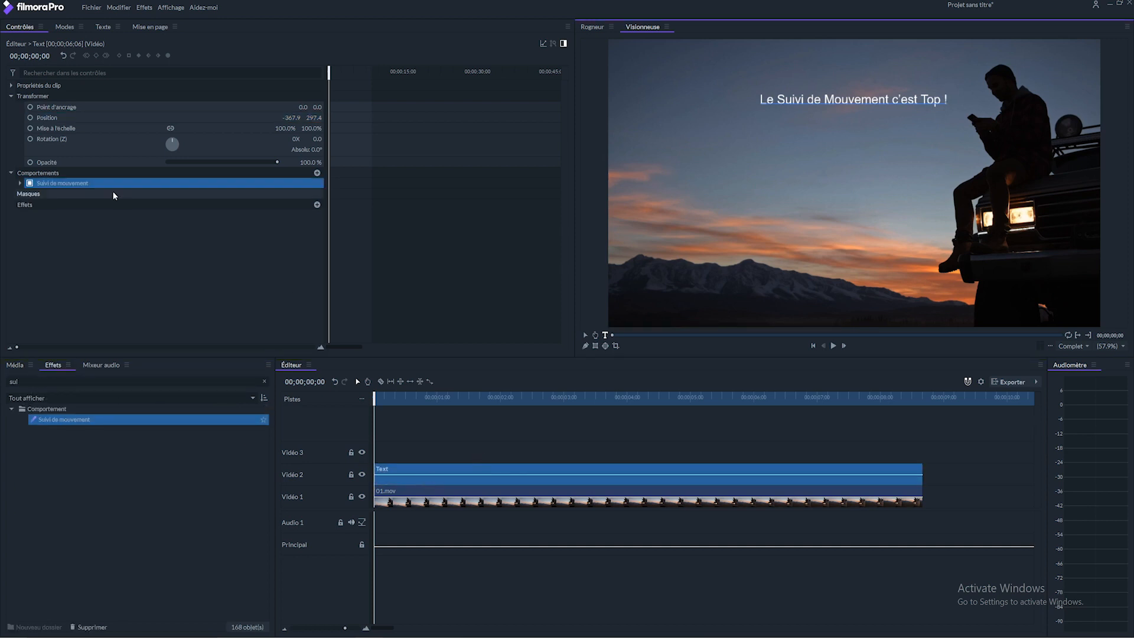
left_click(21, 183)
left_click(186, 193)
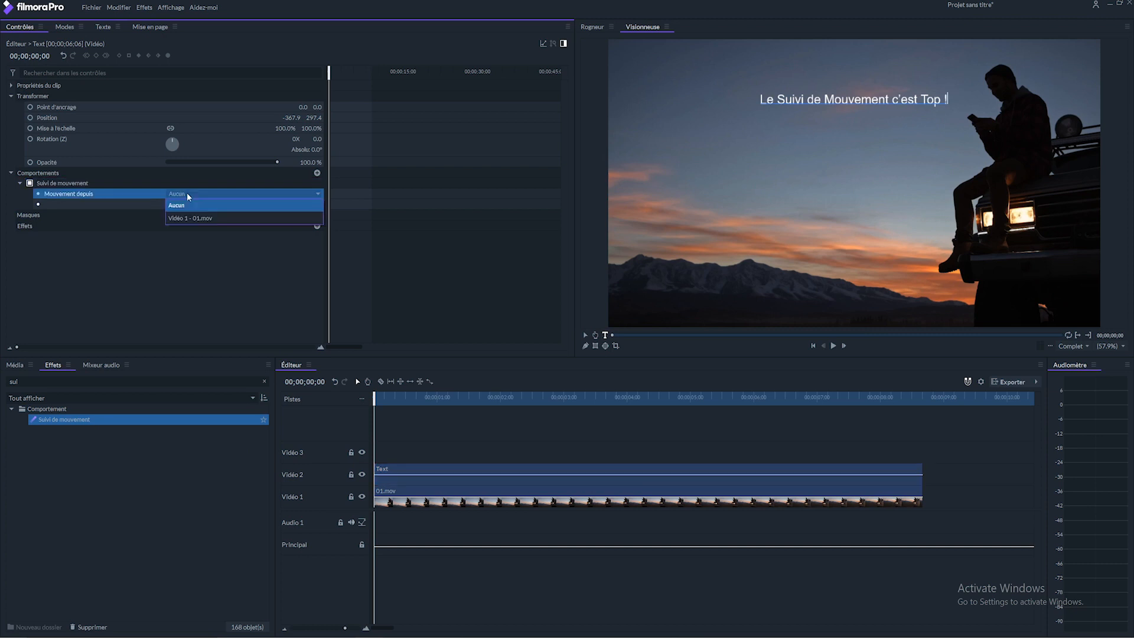
left_click(192, 218)
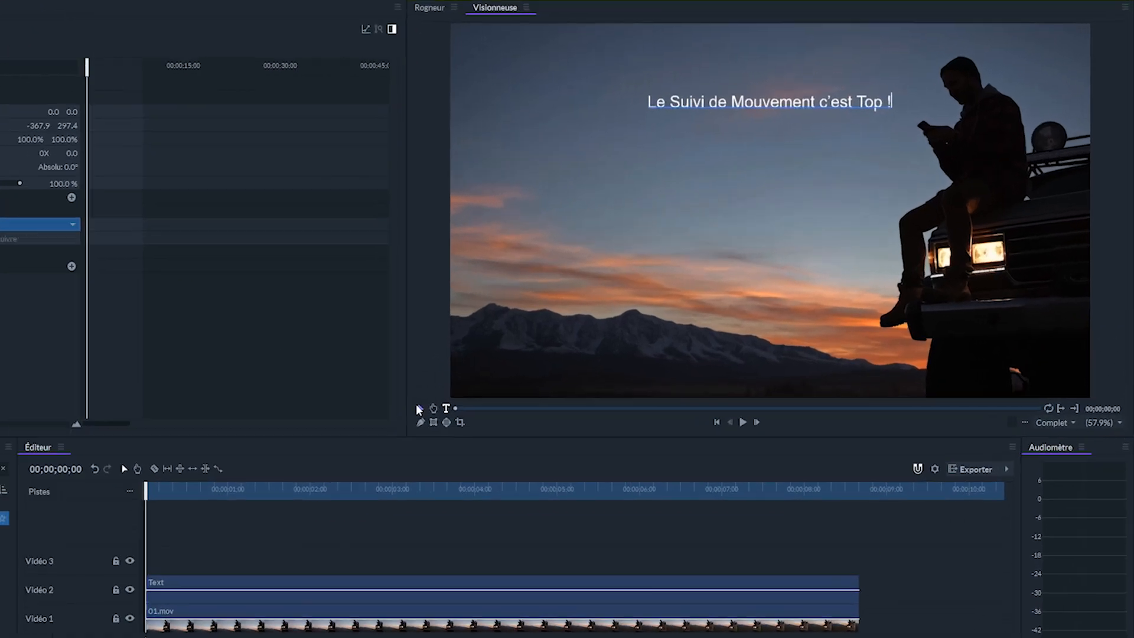
Step: Mark the man's phone as the area the text follows, and exclude Rotation and Échelle from the tracking
left_click(585, 335)
mouse_move(801, 120)
left_mouse_down()
mouse_move(822, 135)
mouse_move(806, 169)
mouse_move(782, 173)
mouse_move(758, 147)
left_mouse_up()
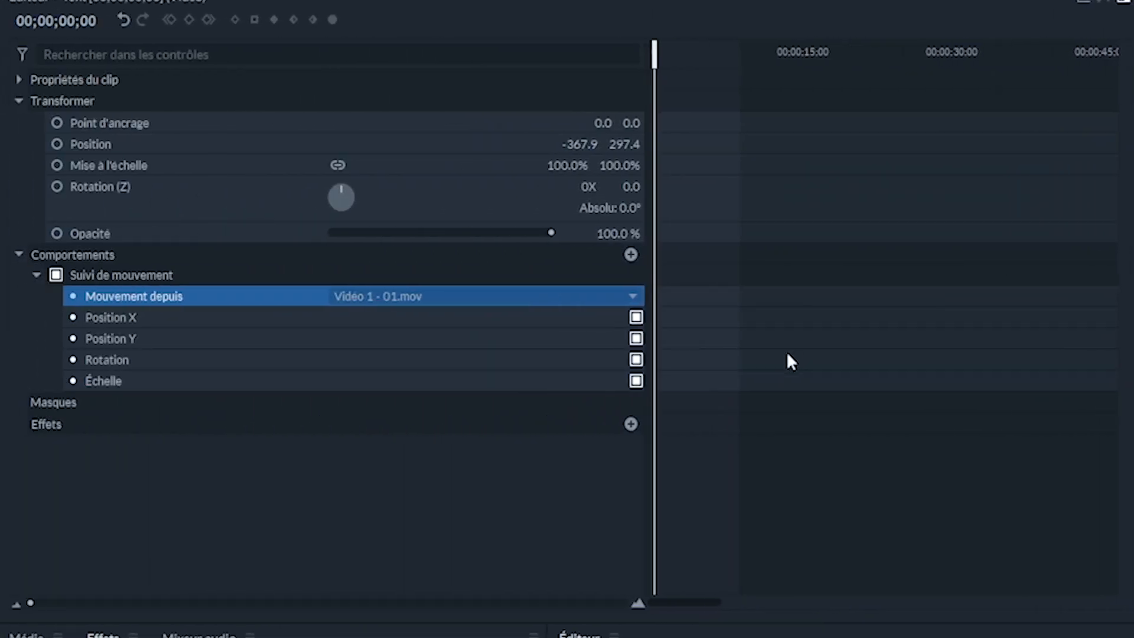
left_click(635, 360)
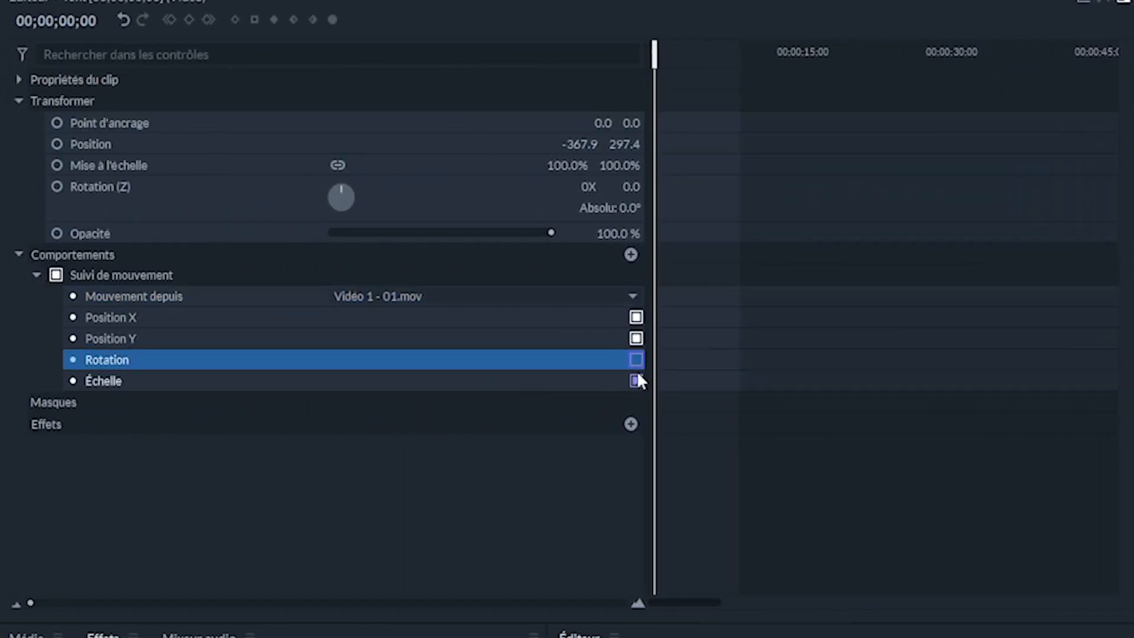
left_click(637, 381)
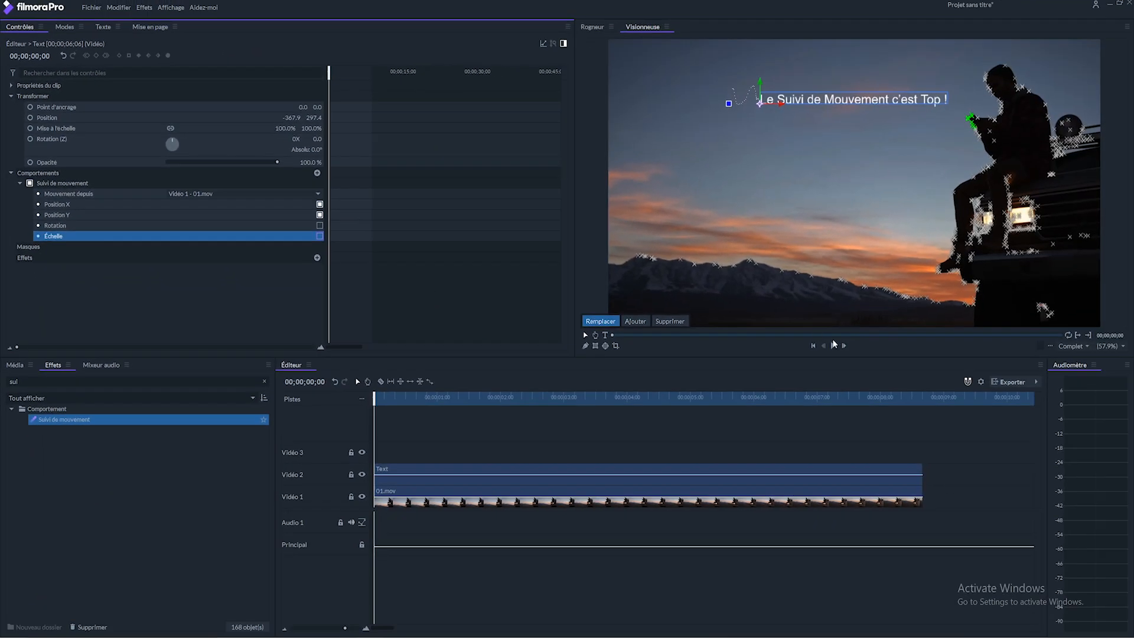
Step: Play back the tracked text and return the playhead to the start
left_click(833, 346)
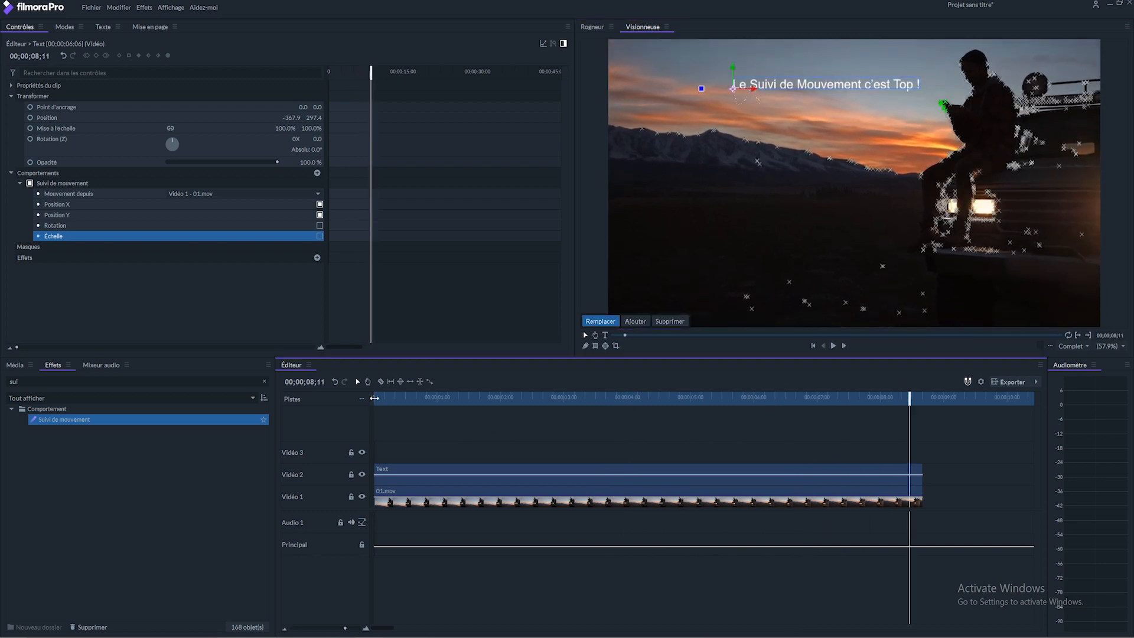
left_click(377, 398)
left_click_drag(377, 398, 370, 398)
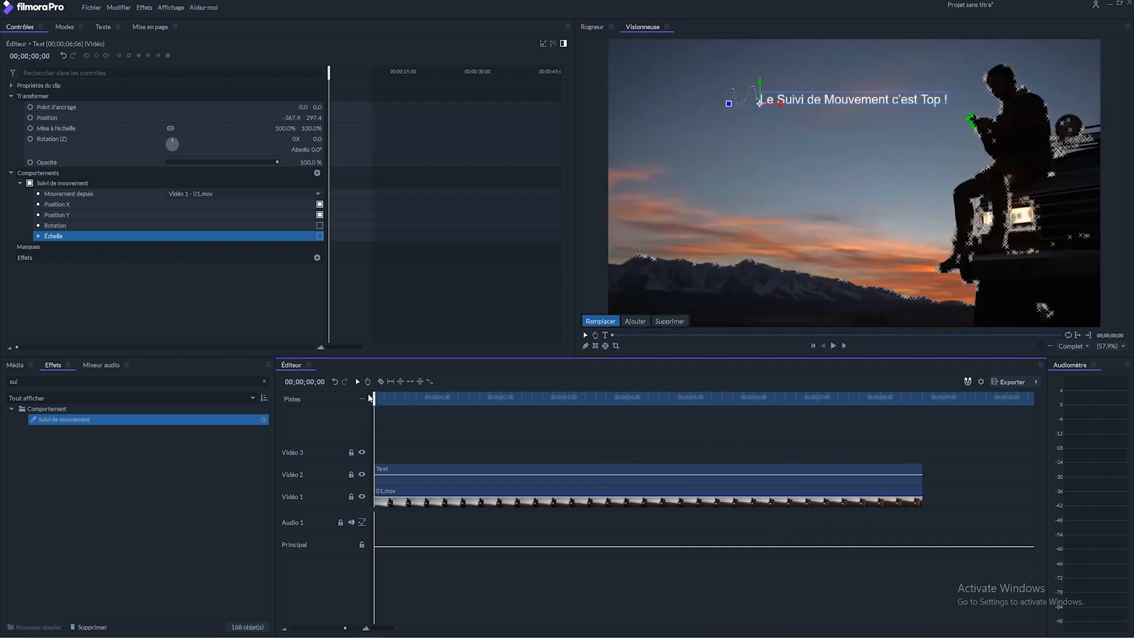
Step: Create a new 1920 x 1080 colour plane named 3 with the purple colour #5500ff
left_click(15, 365)
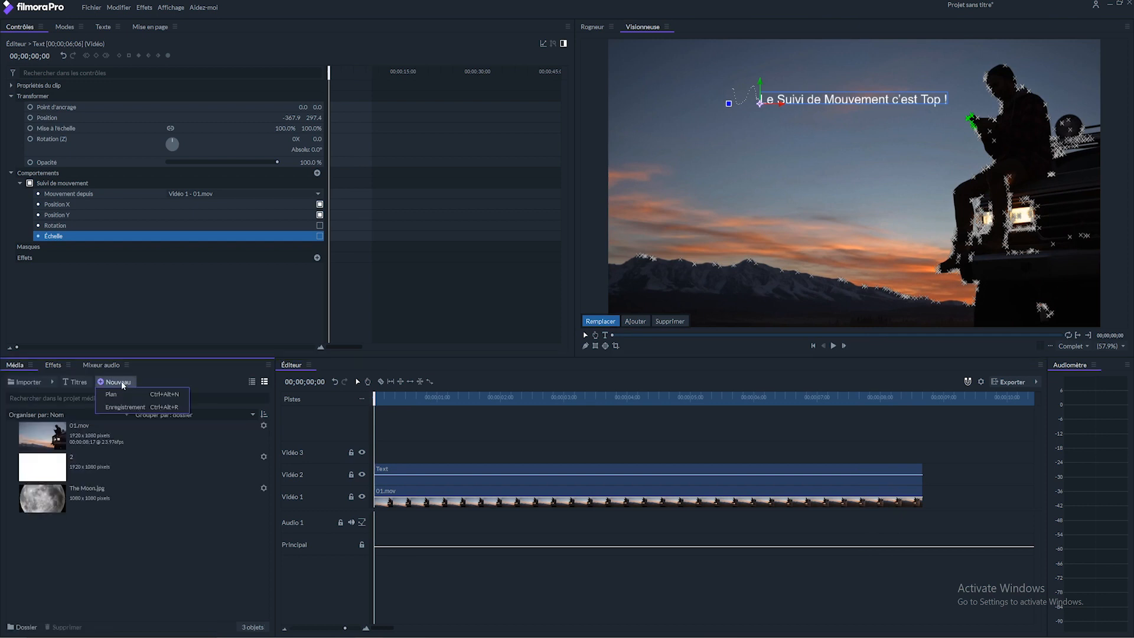
left_click(124, 394)
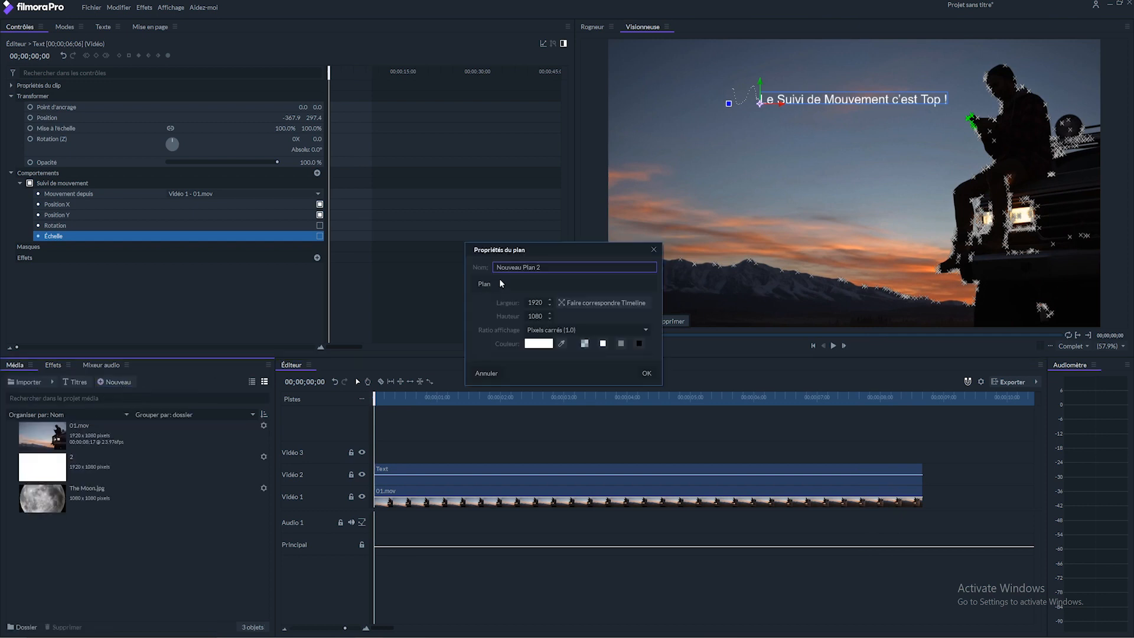
key("ctrl+a")
type("3")
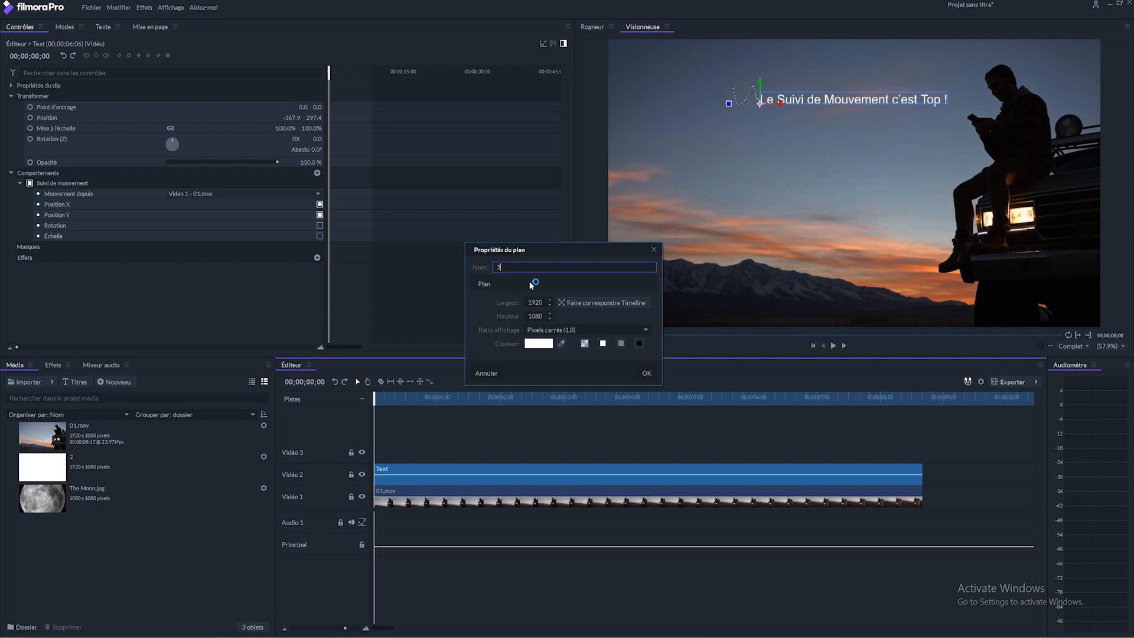
left_click(548, 344)
left_click(440, 288)
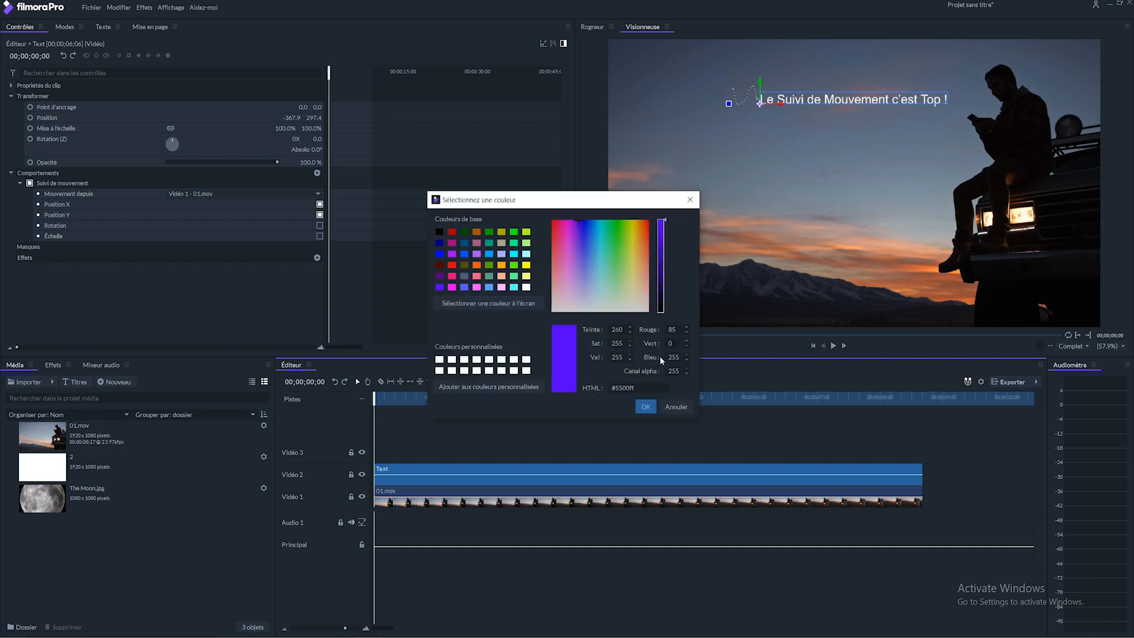
left_click(646, 409)
left_click(644, 378)
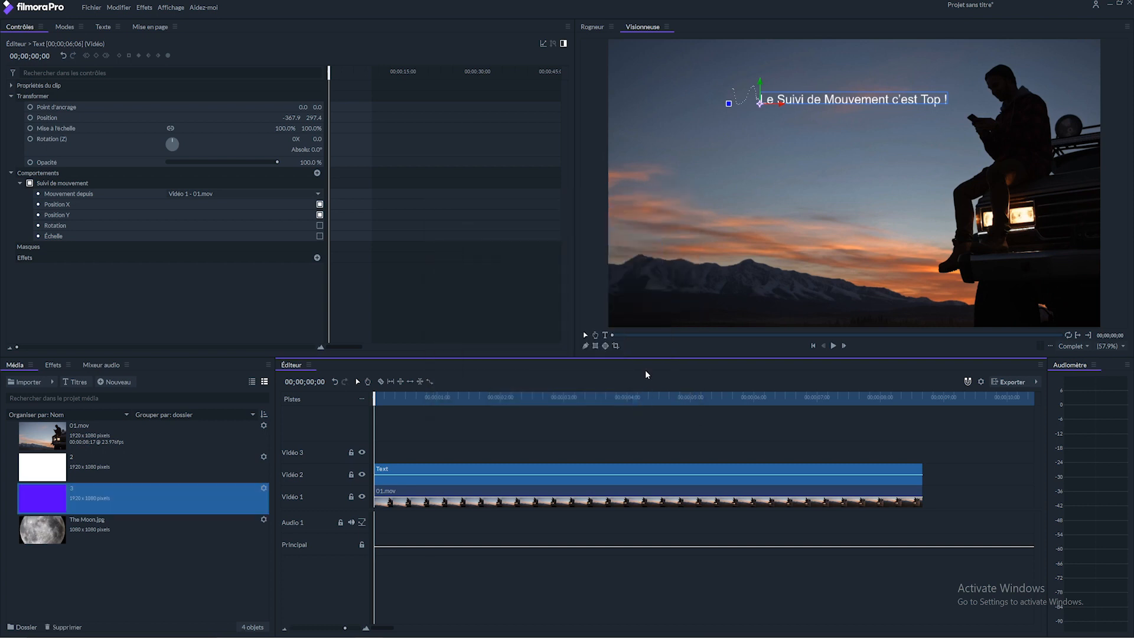
Step: Move the text clip to Vidéo 3, place plane 3 on Vidéo 2 and extend it to the end of the footage
left_click_drag(432, 466, 430, 451)
left_click_drag(128, 495, 378, 469)
left_click_drag(771, 473, 923, 472)
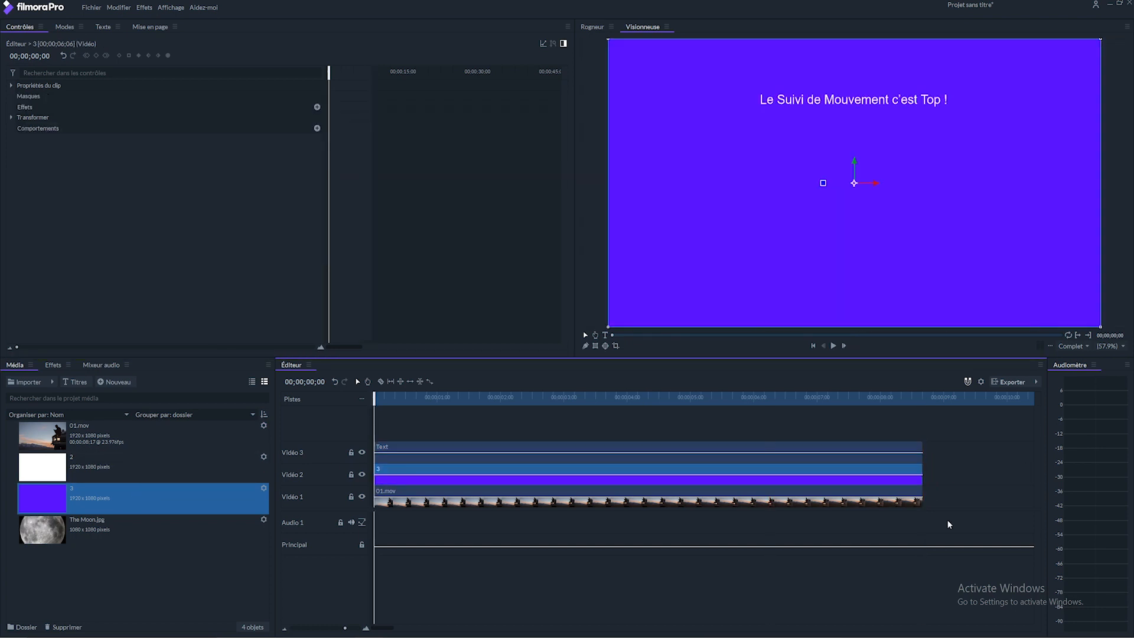
Step: Draw a closed pen mask with rounded corners around the text on plane 3
left_click(1108, 346)
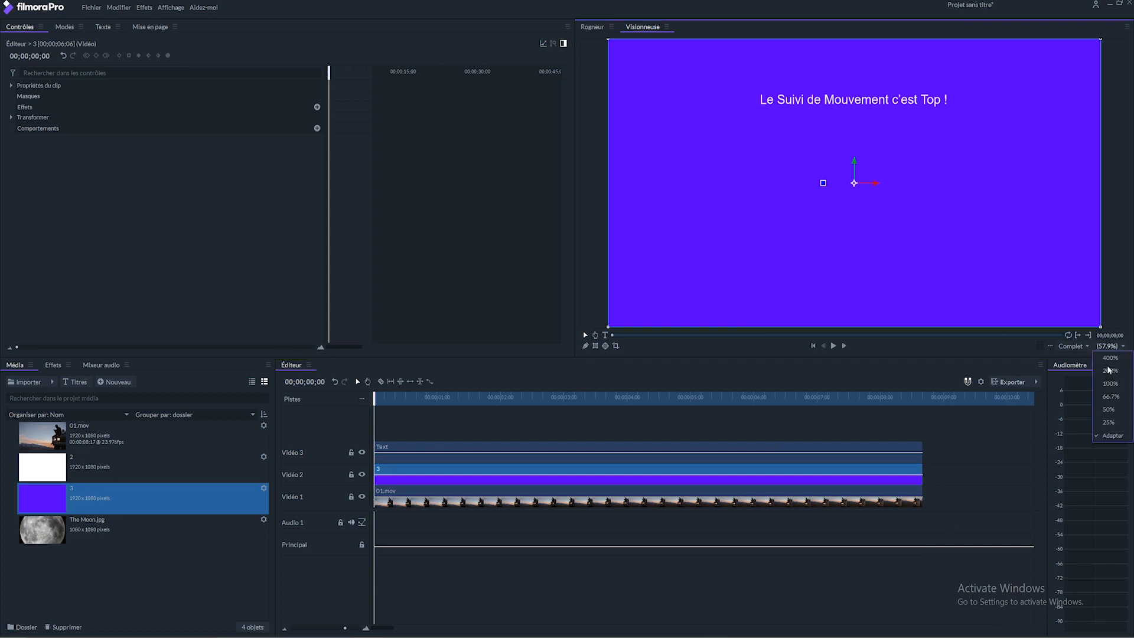
left_click(1111, 370)
left_click_drag(795, 175, 818, 332)
left_click_drag(861, 166, 901, 275)
left_click(1113, 346)
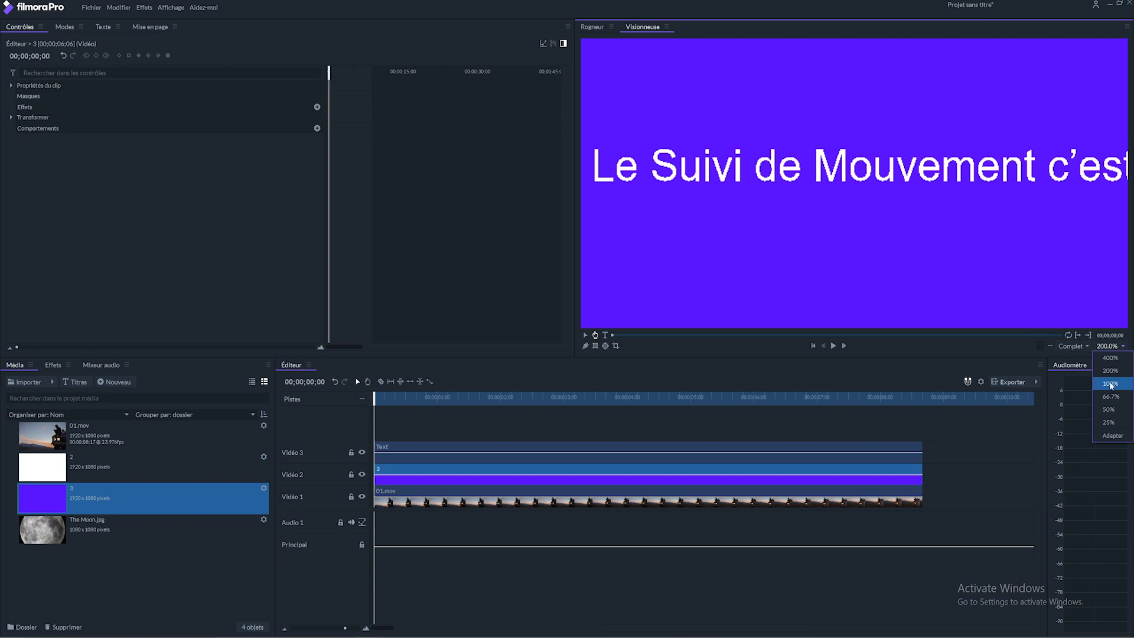
left_click(1111, 384)
left_click_drag(974, 294, 947, 185)
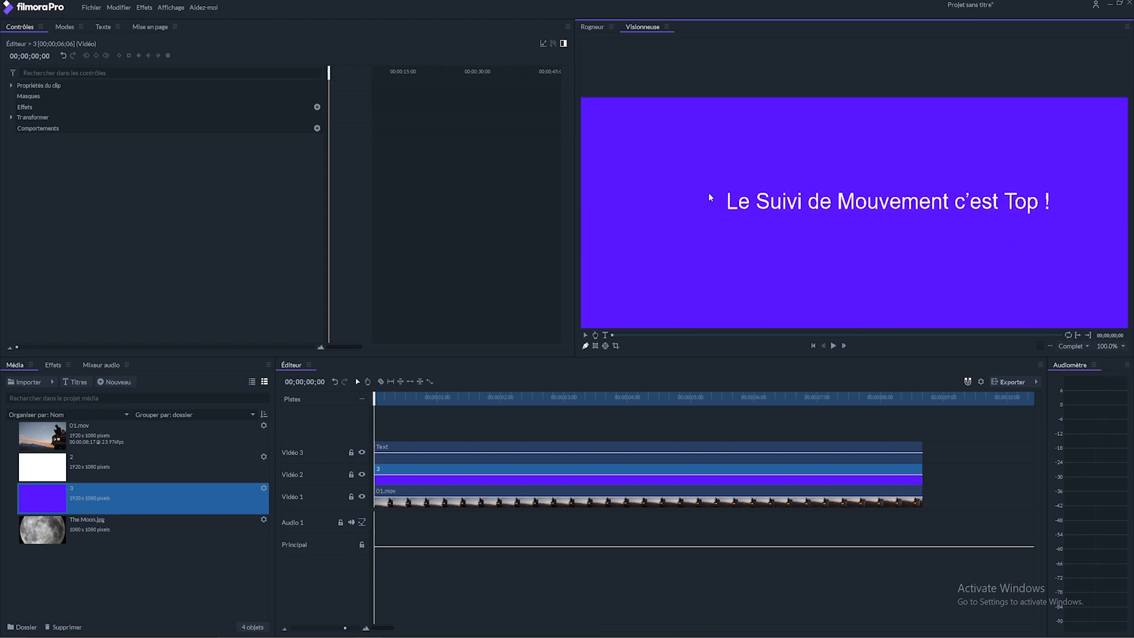
left_click(719, 192)
left_click(717, 206)
left_click(737, 216)
left_click(1037, 218)
left_click(1058, 209)
left_click(1056, 187)
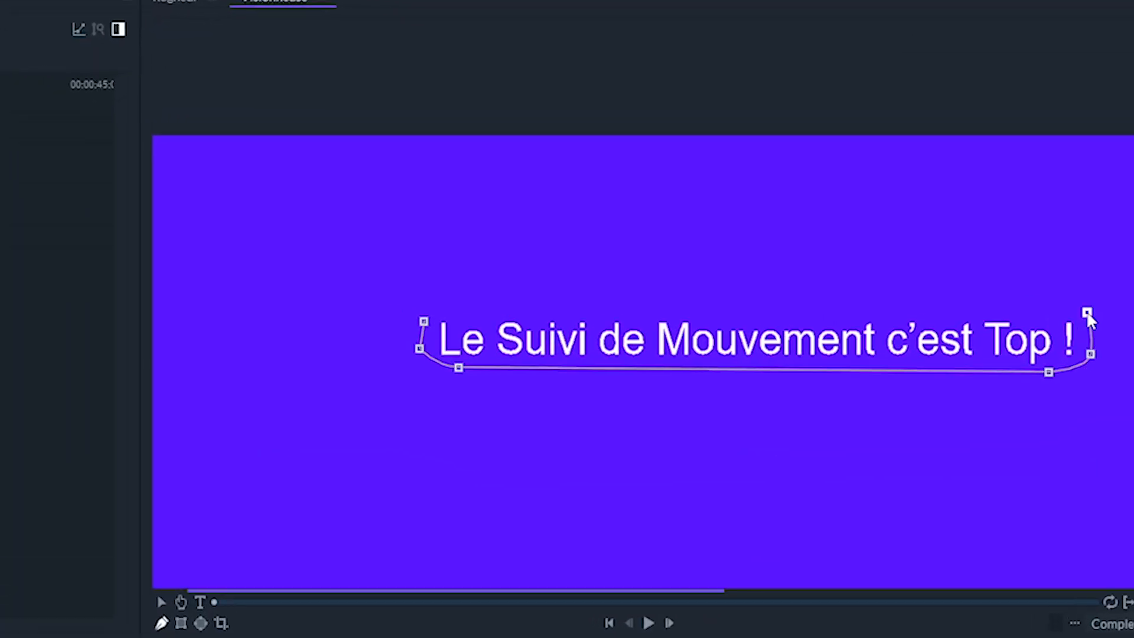
left_click_drag(1057, 295, 1037, 297)
left_click(446, 302)
left_click(423, 321)
Step: Adjust the mask points around the left end of the text to even out the rounded corners
left_click(181, 602)
left_click_drag(409, 559, 665, 475)
left_click(146, 633)
left_click_drag(397, 308, 407, 324)
left_click_drag(475, 346, 472, 357)
left_click_drag(405, 252, 406, 257)
left_click_drag(450, 210, 448, 230)
Step: Adjust the mask points around the right end of the text to match the rounded shape
left_click(166, 612)
left_click_drag(1081, 349, 174, 385)
left_click(146, 633)
left_click_drag(867, 354, 856, 365)
left_click_drag(860, 270, 854, 280)
left_click_drag(797, 237, 806, 261)
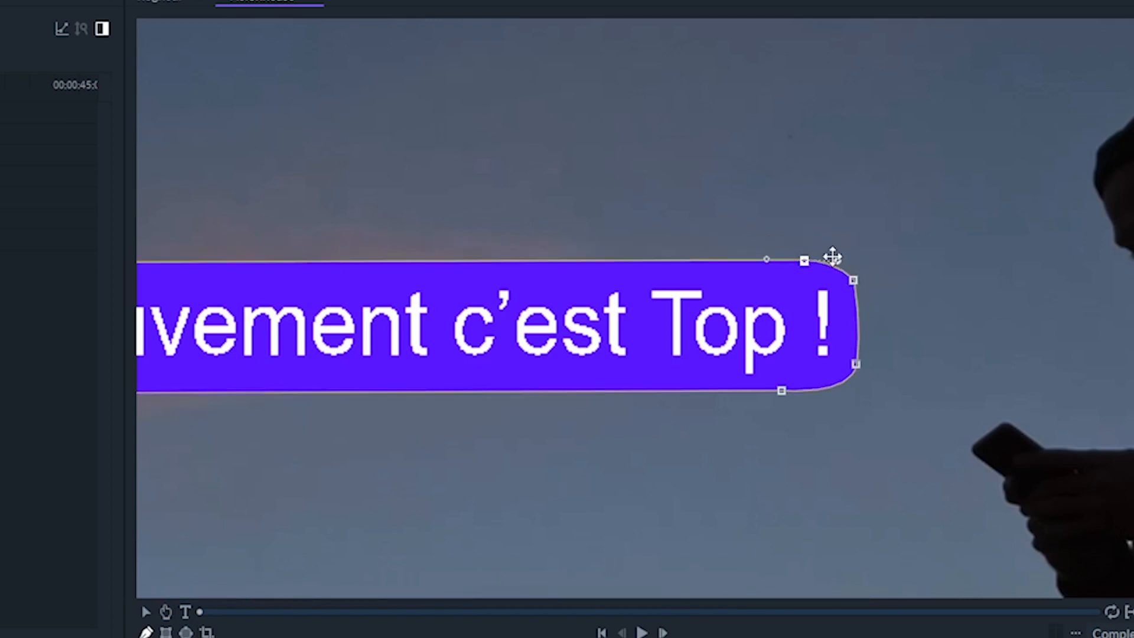
left_click(856, 364)
Step: Return to the mask's left end and change the point option of its edge point
left_click(166, 613)
left_click_drag(203, 361, 1057, 430)
left_click(145, 631)
right_click(402, 326)
left_click(520, 370)
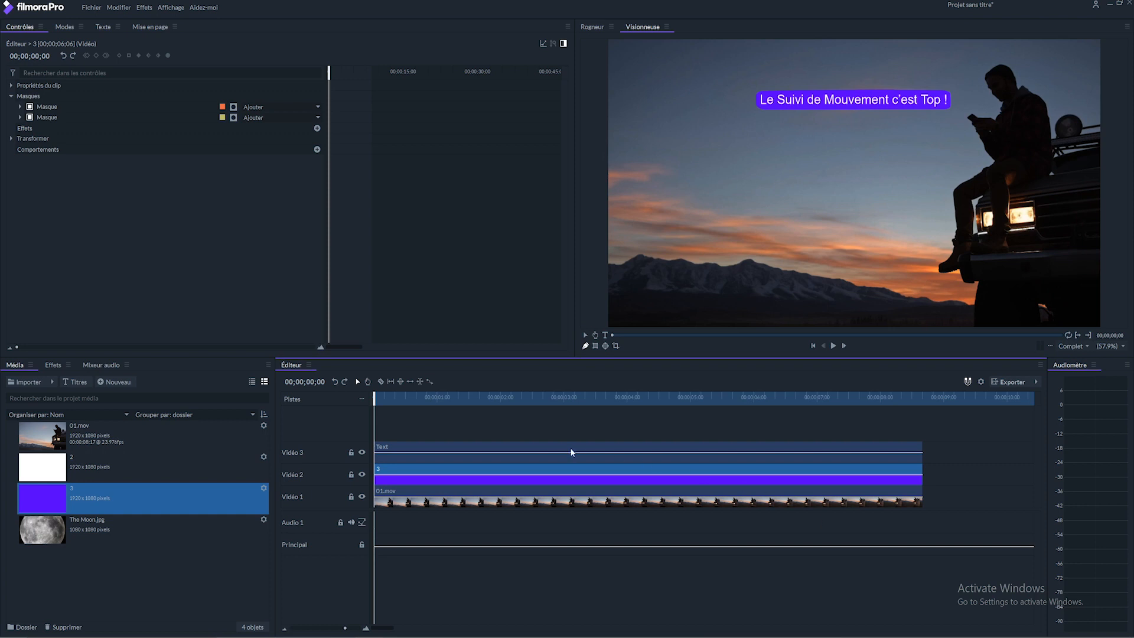
Step: Copy the text clip's attributes and paste only Suivi de mouvement onto plane 3, leaving out Position
left_click(529, 452)
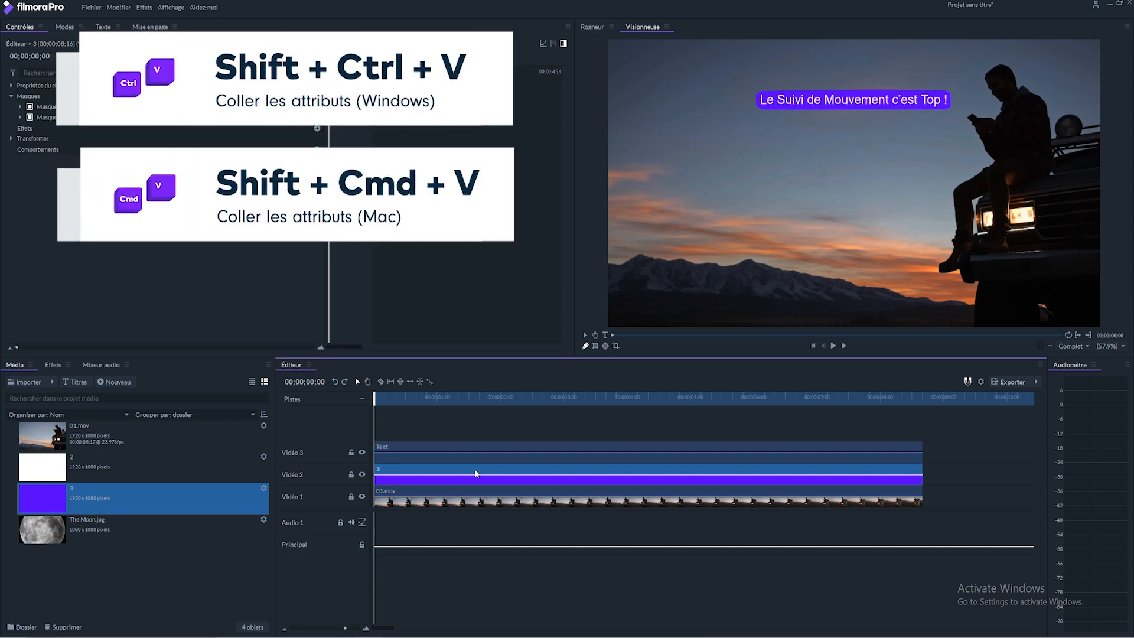
key("shift+ctrl+v")
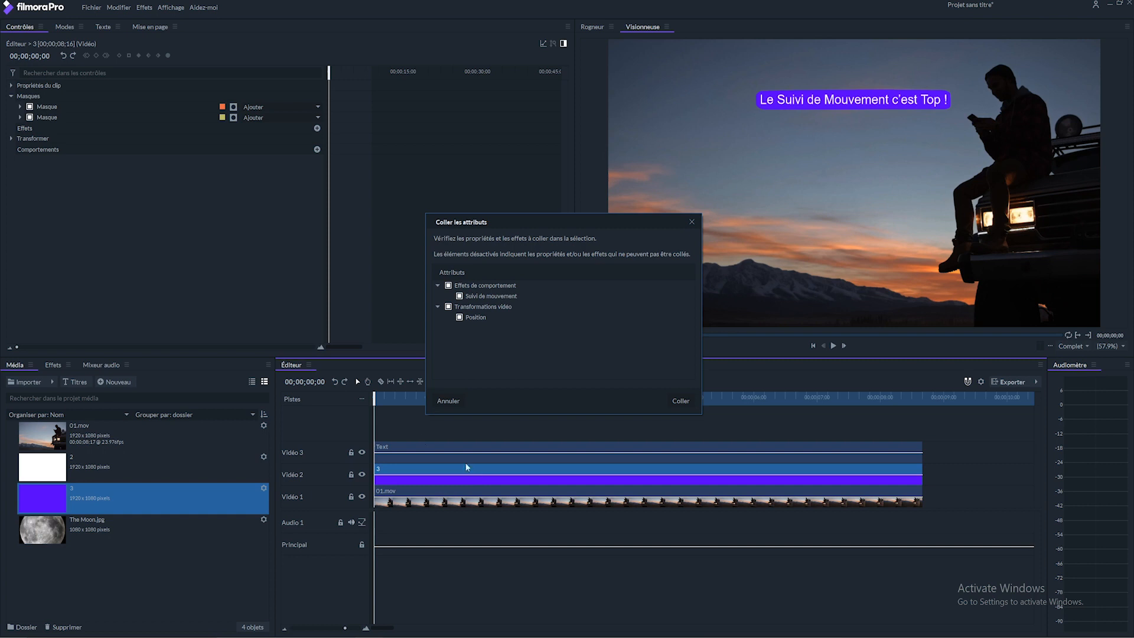
left_click(449, 307)
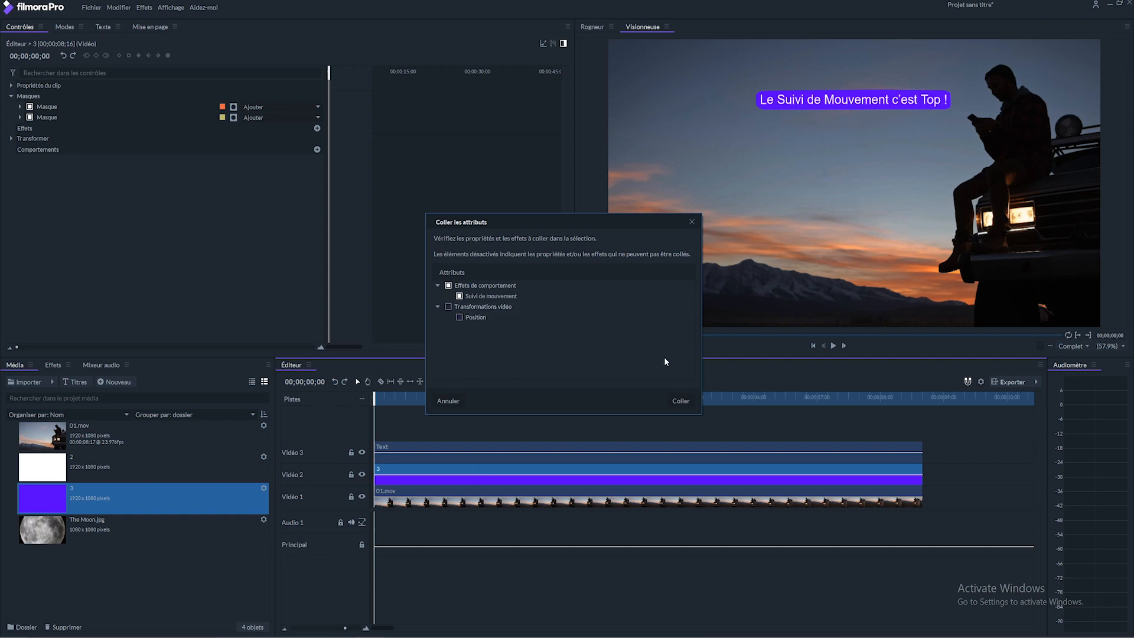
left_click(681, 402)
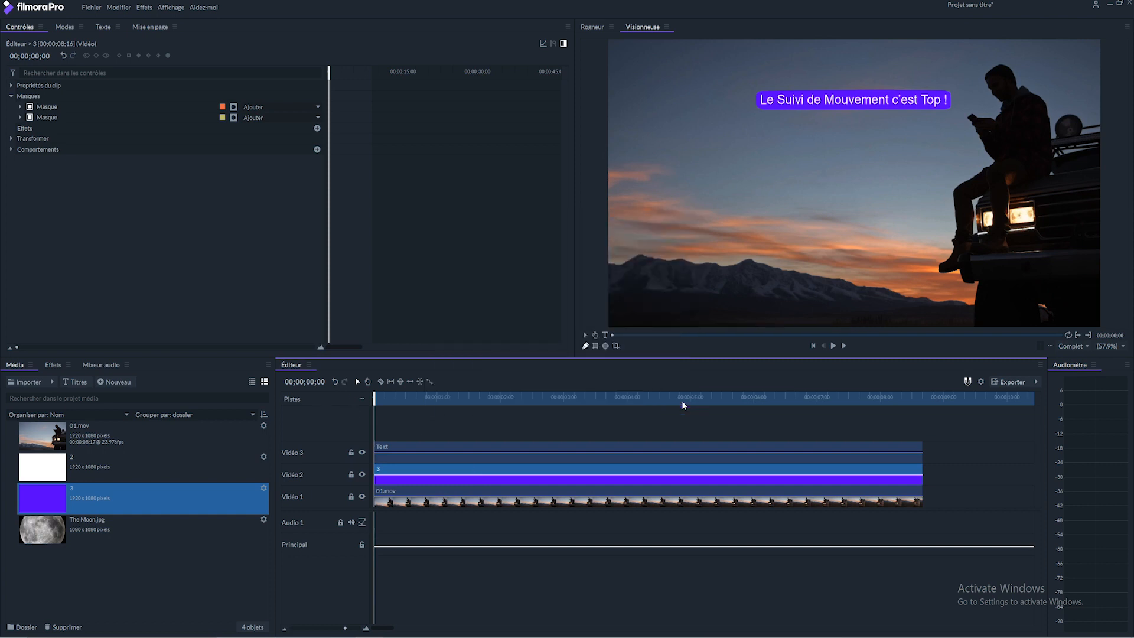
Step: Play back the tracked purple background with the text and return the playhead to the start
left_click(832, 346)
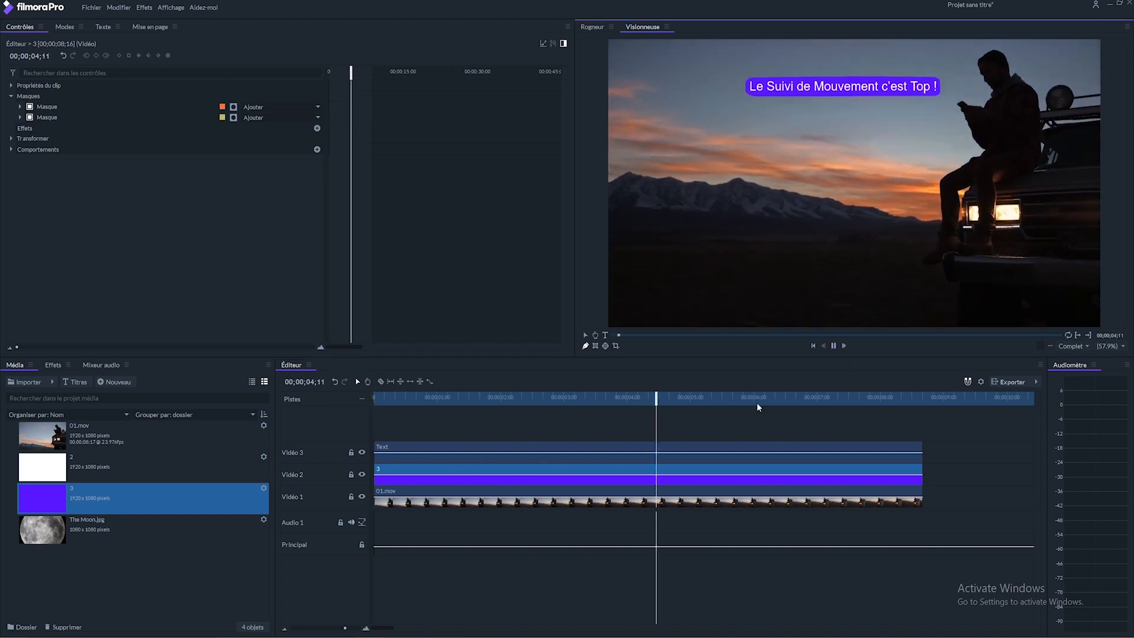
left_click(377, 400)
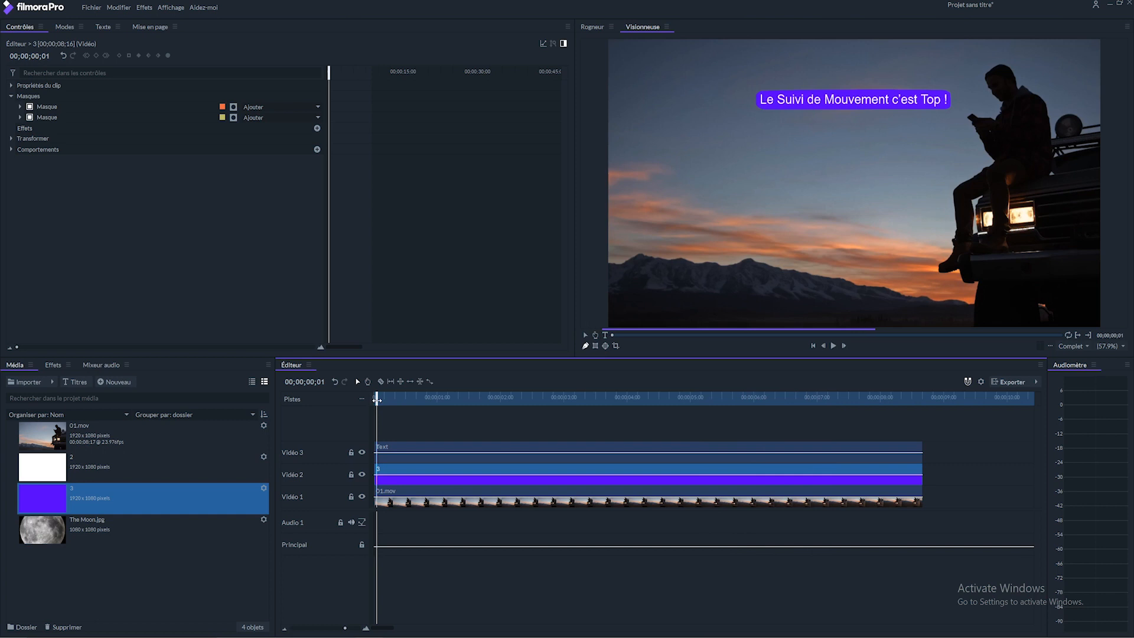
left_click(490, 416)
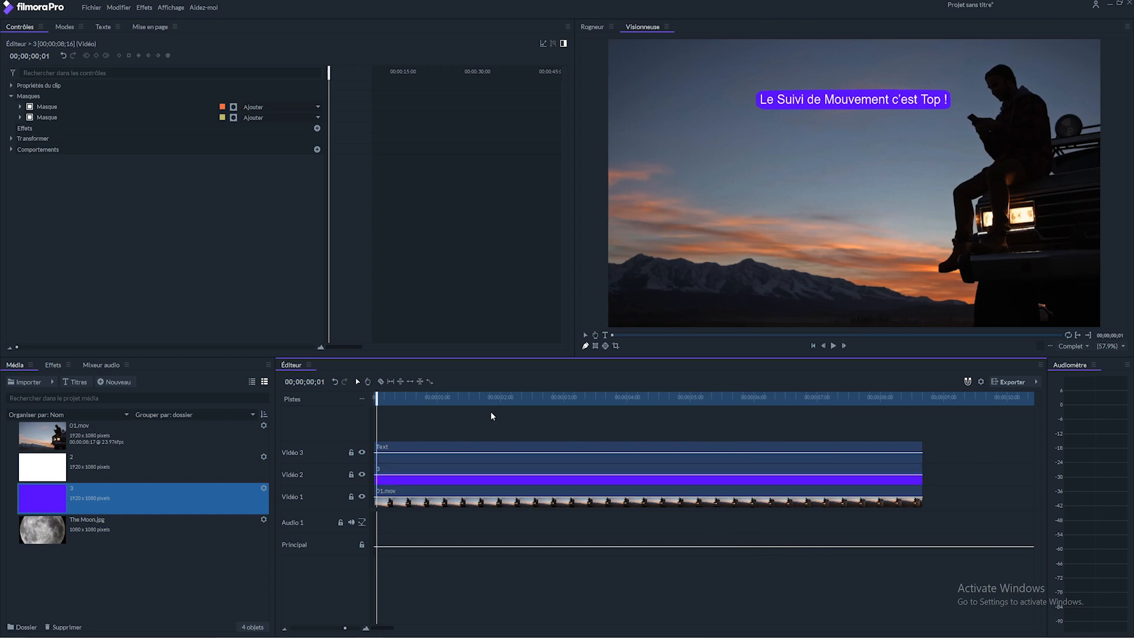
Step: Set the anchor point of plane 3 to 369.0, 276.0, near the lower right end of the purple background
left_click(471, 462)
left_click(466, 470)
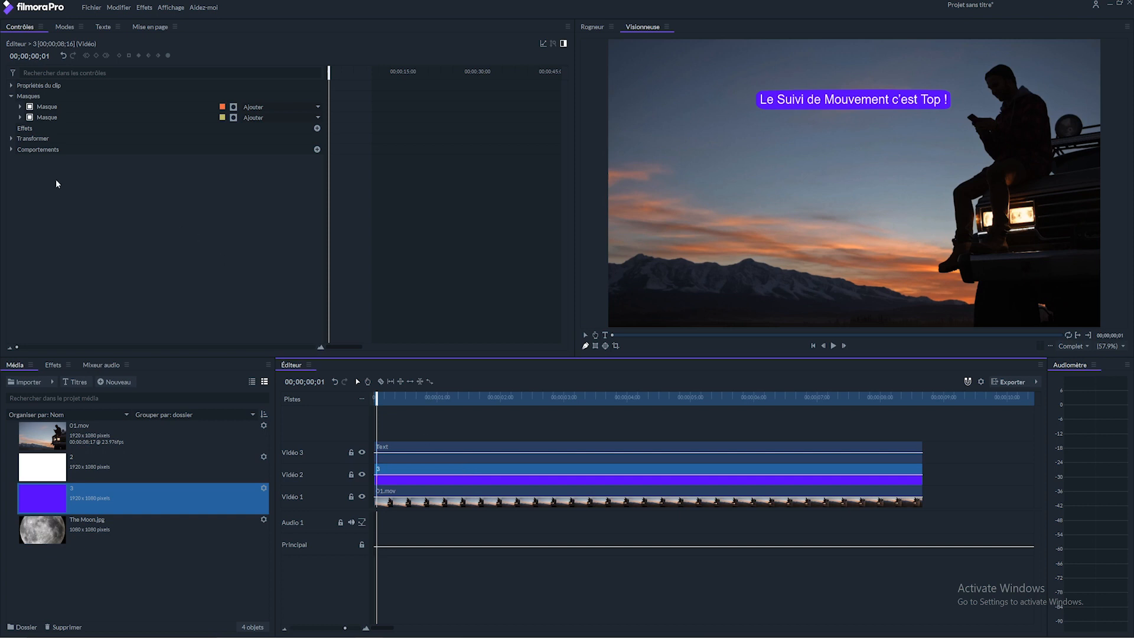
left_click(10, 96)
left_click(11, 117)
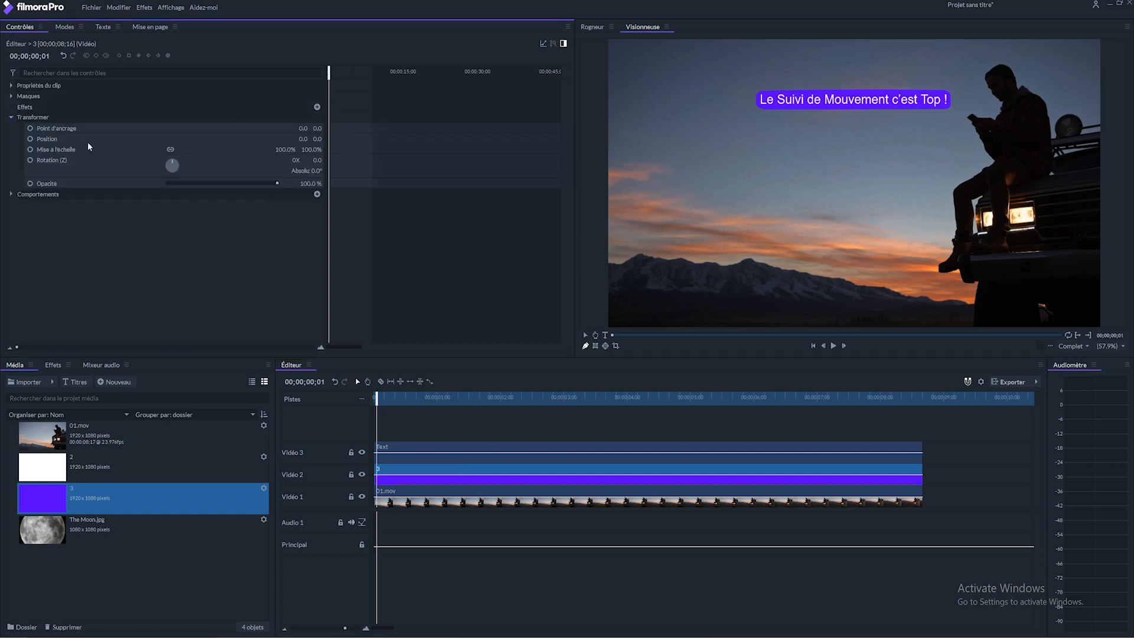
left_click(396, 481)
left_click(587, 335)
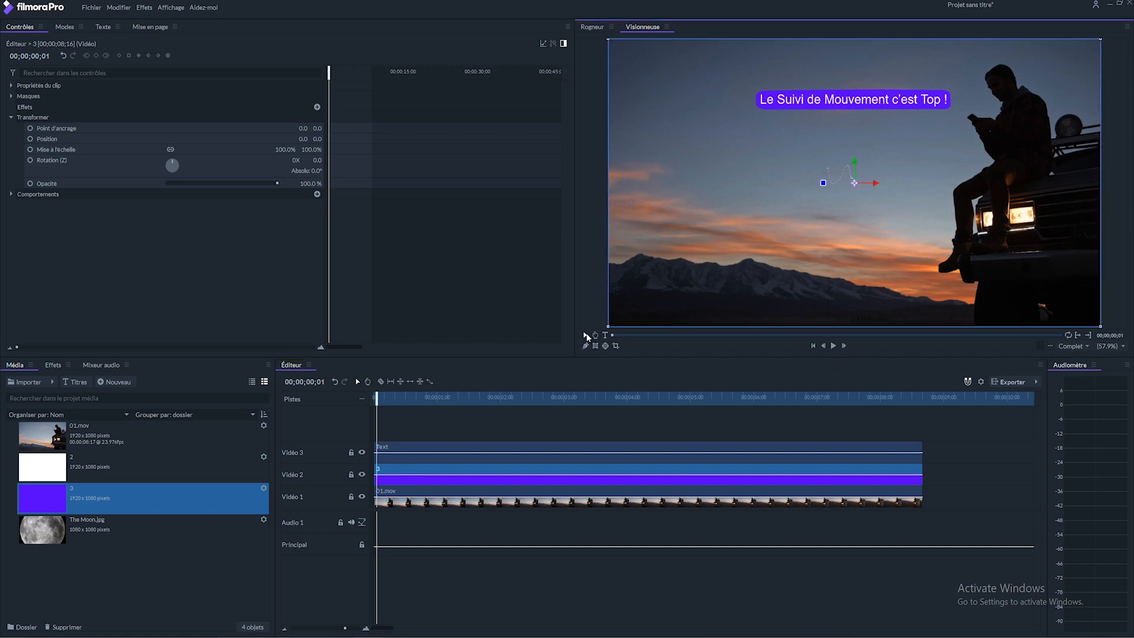
left_click_drag(318, 128, 481, 128)
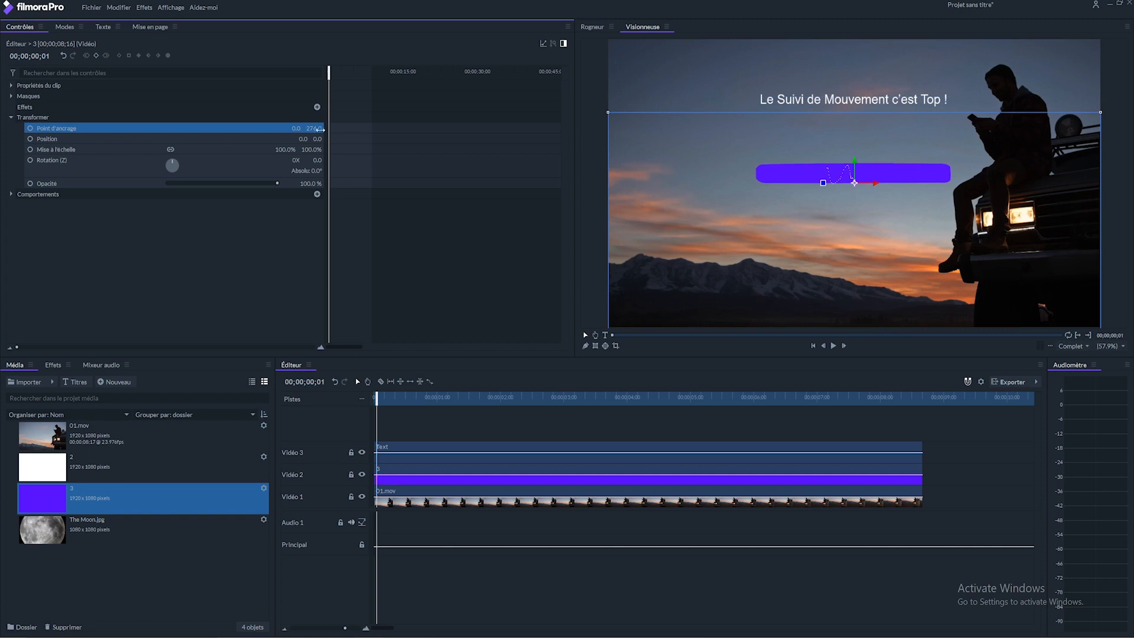
left_click_drag(296, 128, 514, 129)
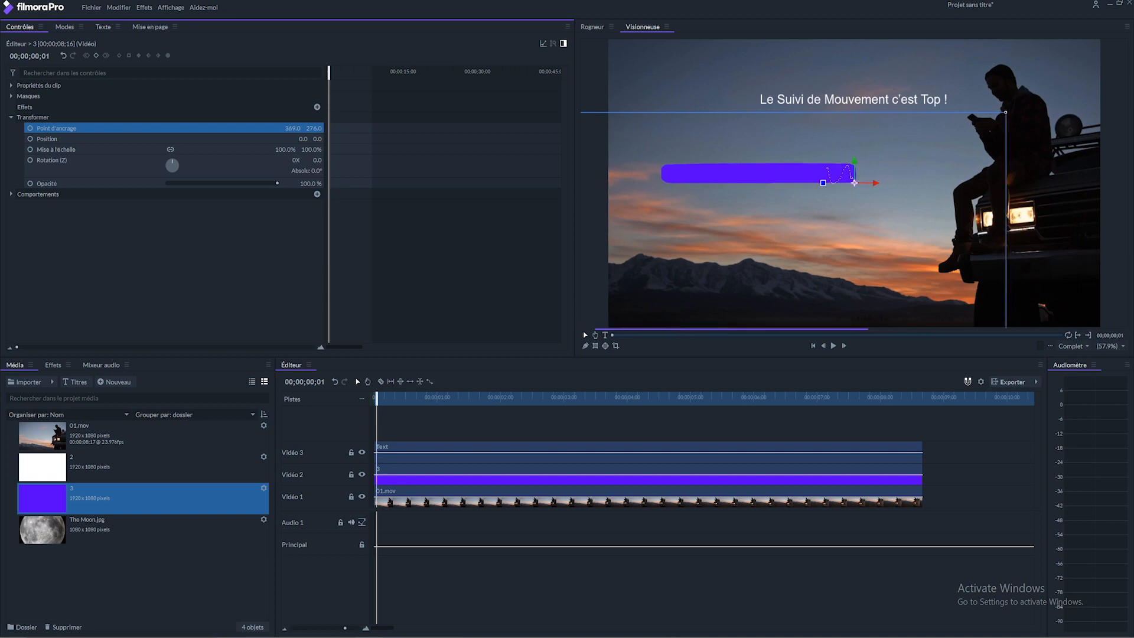
Step: Set the position of plane 3 to 369.0, 276.0, matching its anchor point values
left_click(293, 130)
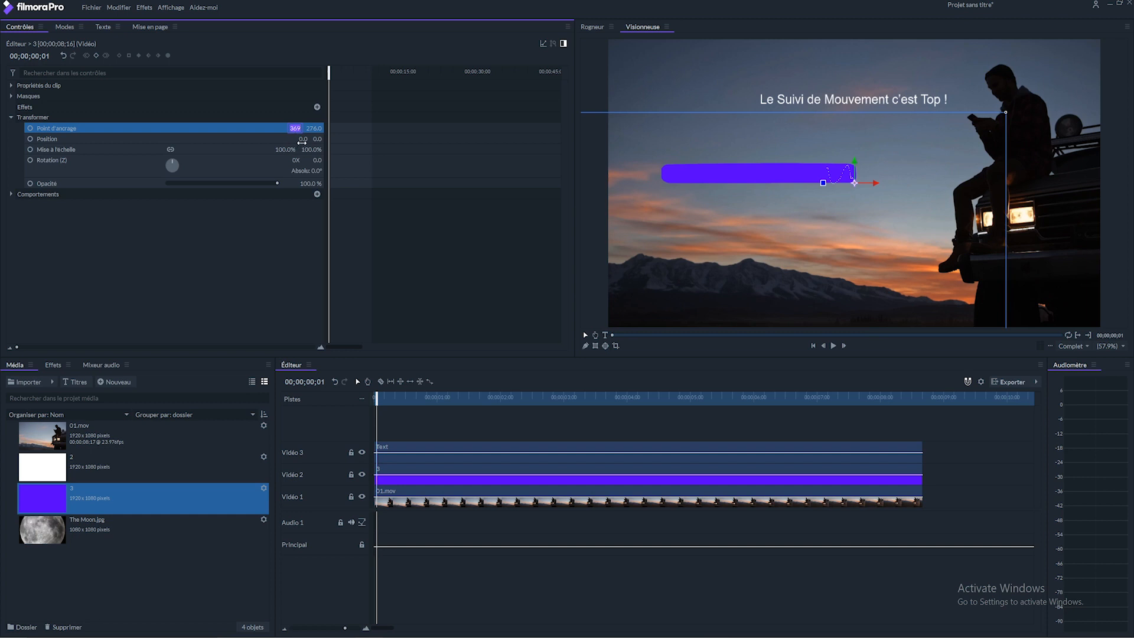
key("Tab")
type("369")
left_click(313, 129)
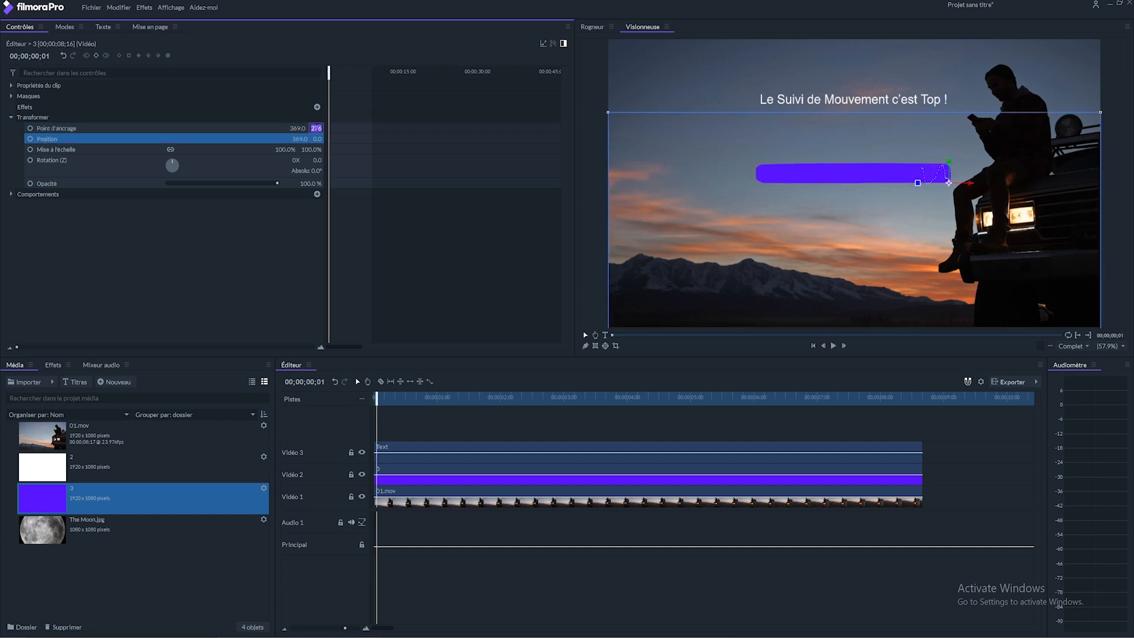
key("Tab")
type("276")
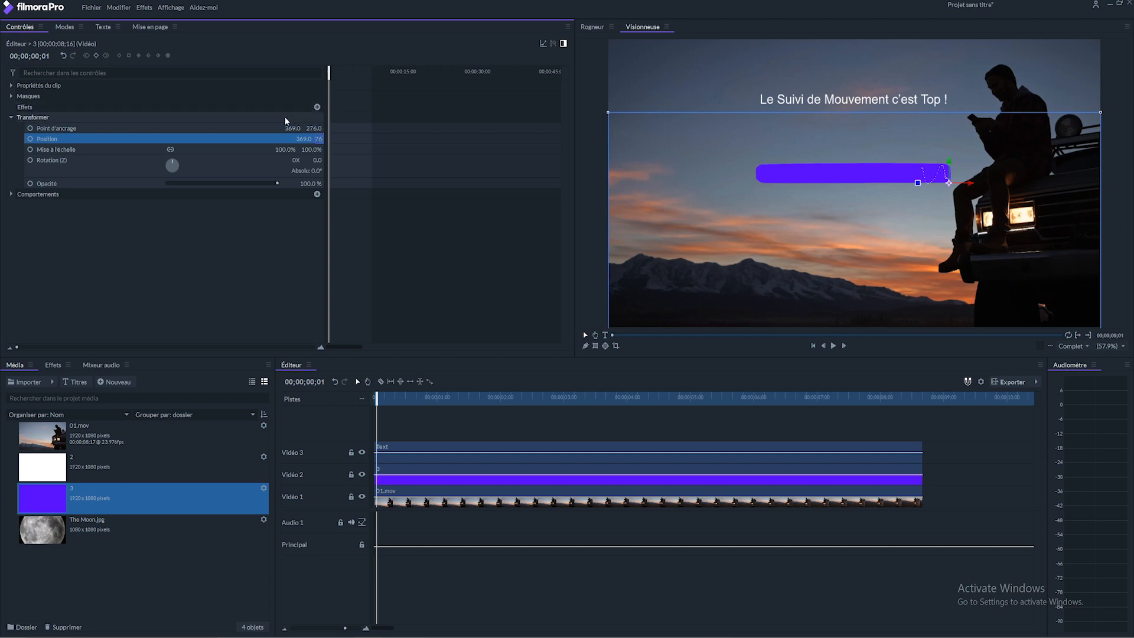
key("Return")
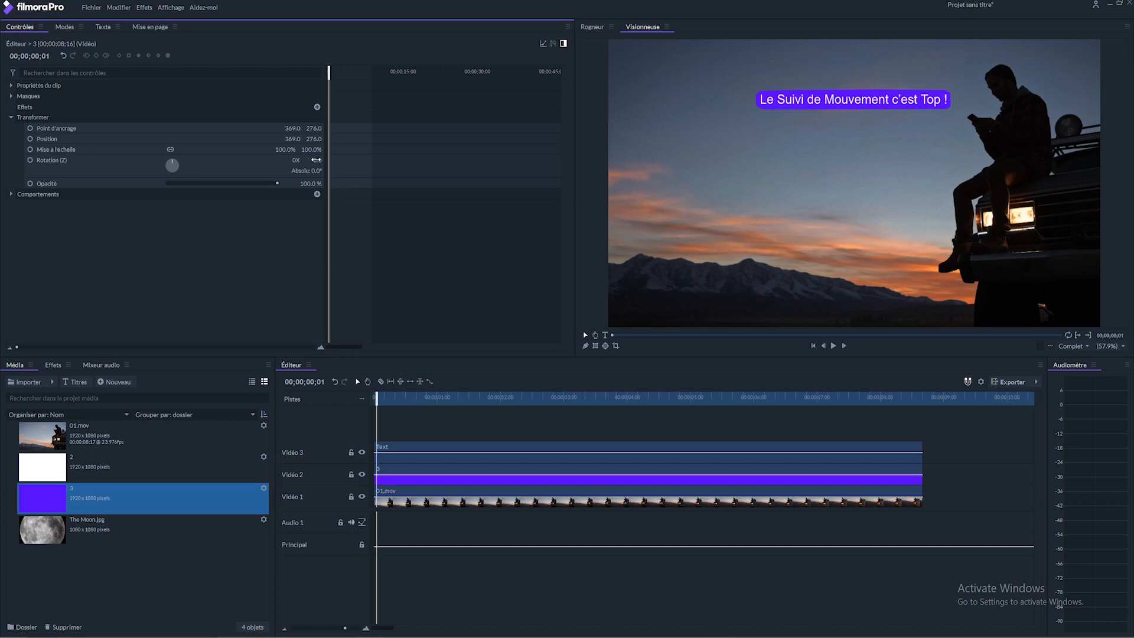
Step: Try and undo a scale change on plane 3, then add Mise à l'échelle keyframes at frames 1, 8 and 16
mouse_move(289, 149)
left_mouse_down()
mouse_move(250, 149)
mouse_move(316, 150)
mouse_move(295, 150)
left_mouse_up()
left_click(334, 382)
left_click_drag(19, 348, 270, 339)
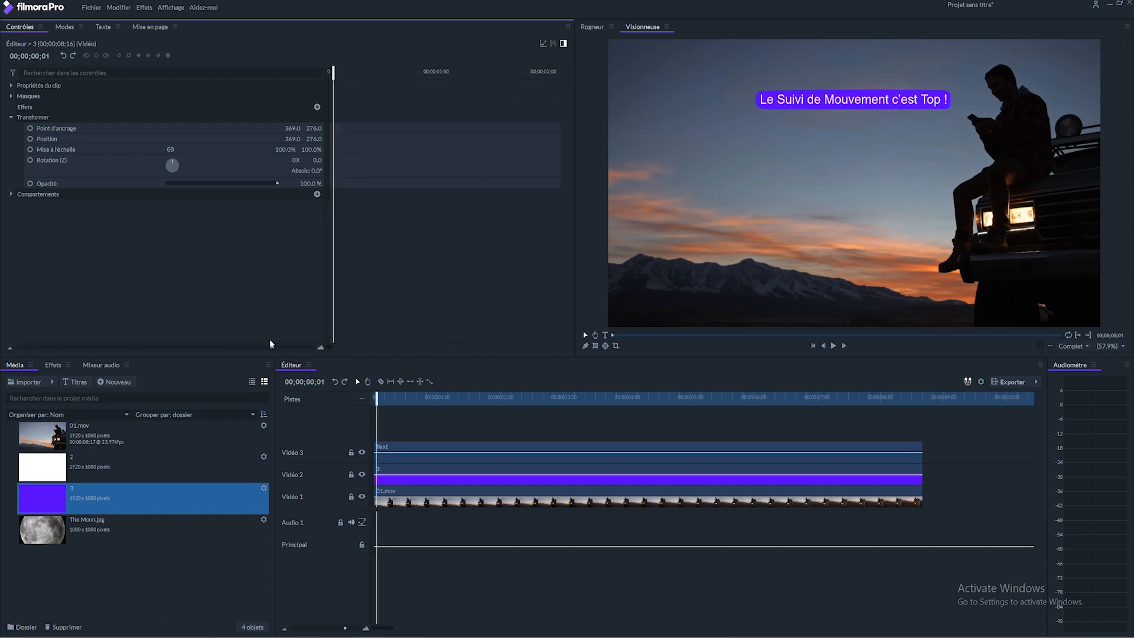
left_click(31, 148)
left_click_drag(333, 72, 400, 73)
left_click(97, 57)
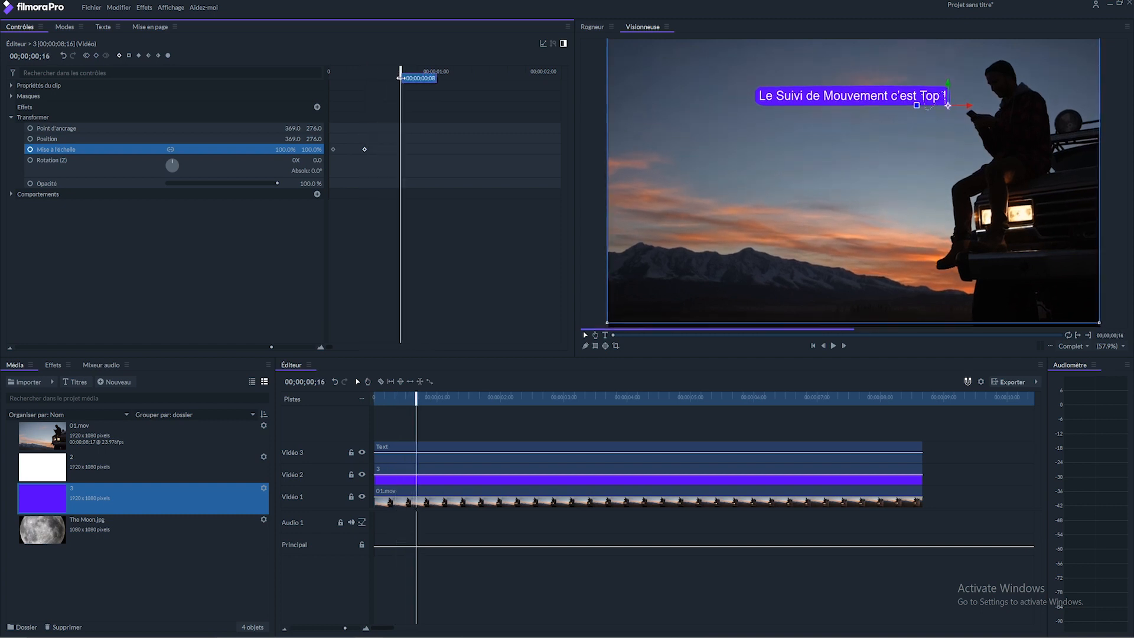
left_click(95, 56)
Step: Set the scale of plane 3 to 0% at its first keyframe, at 00;00;00;01
left_click(365, 72)
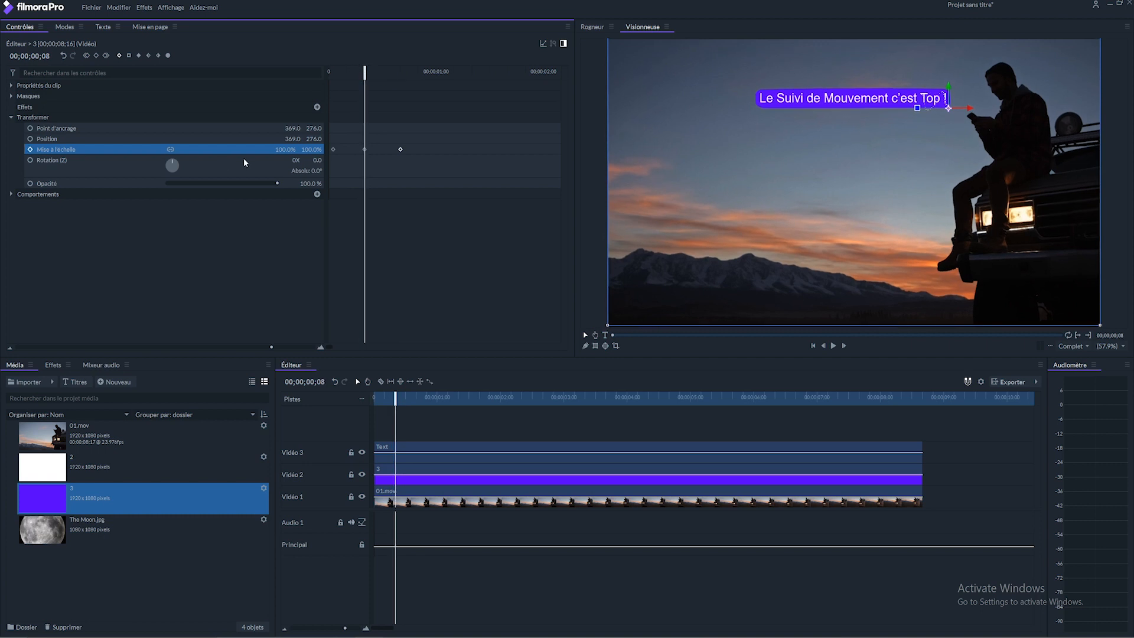
left_click(276, 149)
left_click_drag(363, 72, 336, 71)
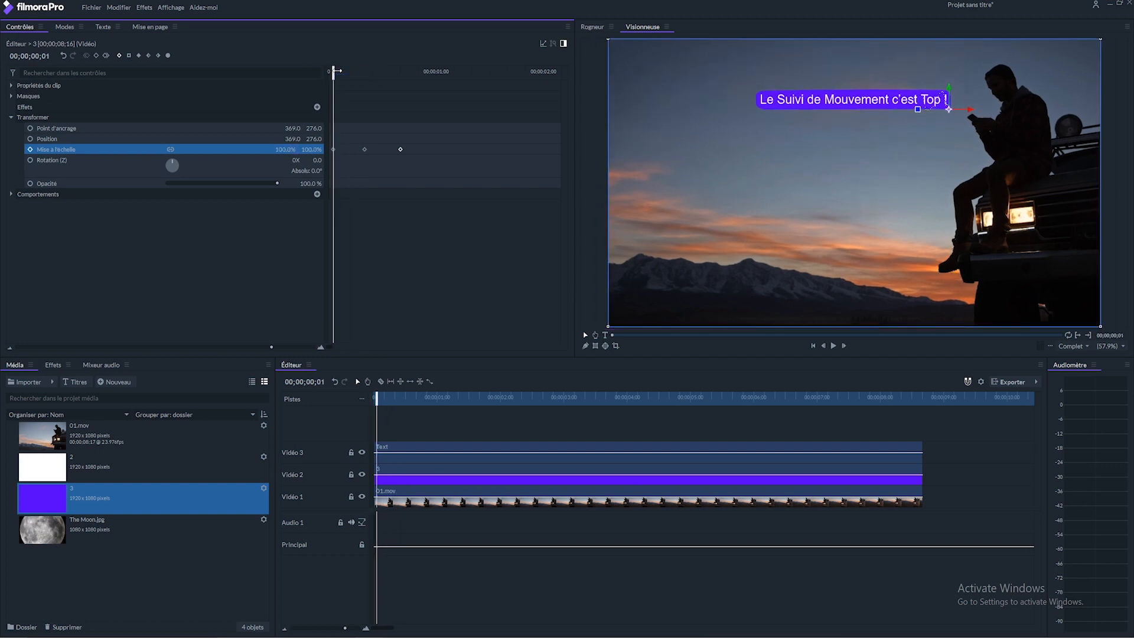
left_click(290, 149)
type("0")
key("Return")
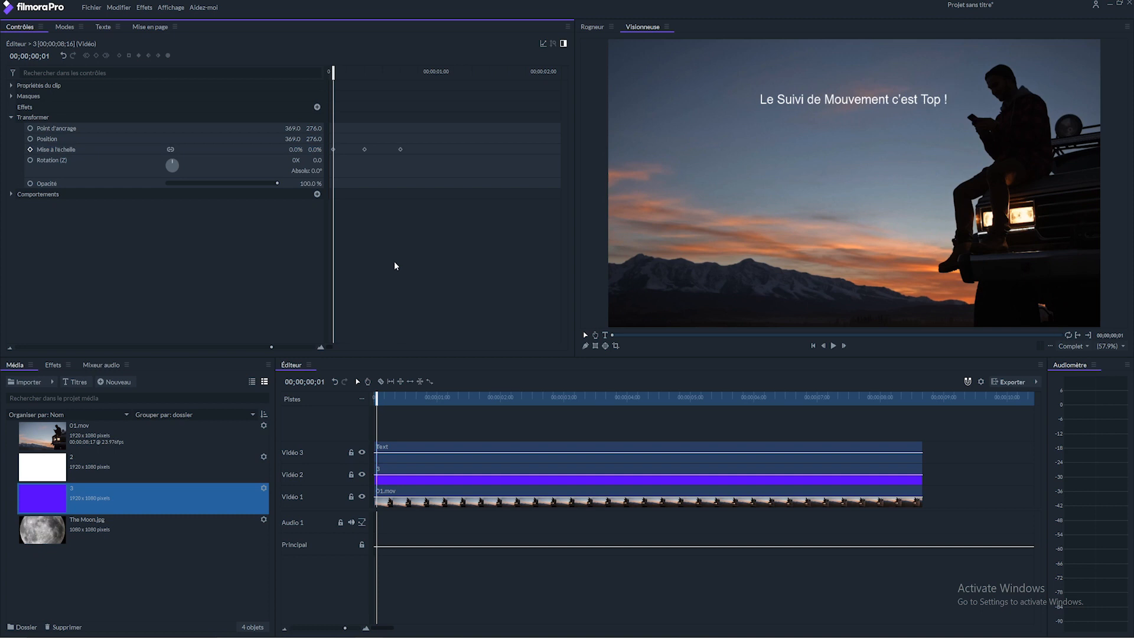
Step: Select the three Mise à l'échelle keyframes of plane 3 and change their Interpolation temporelle
left_click_drag(428, 169, 324, 134)
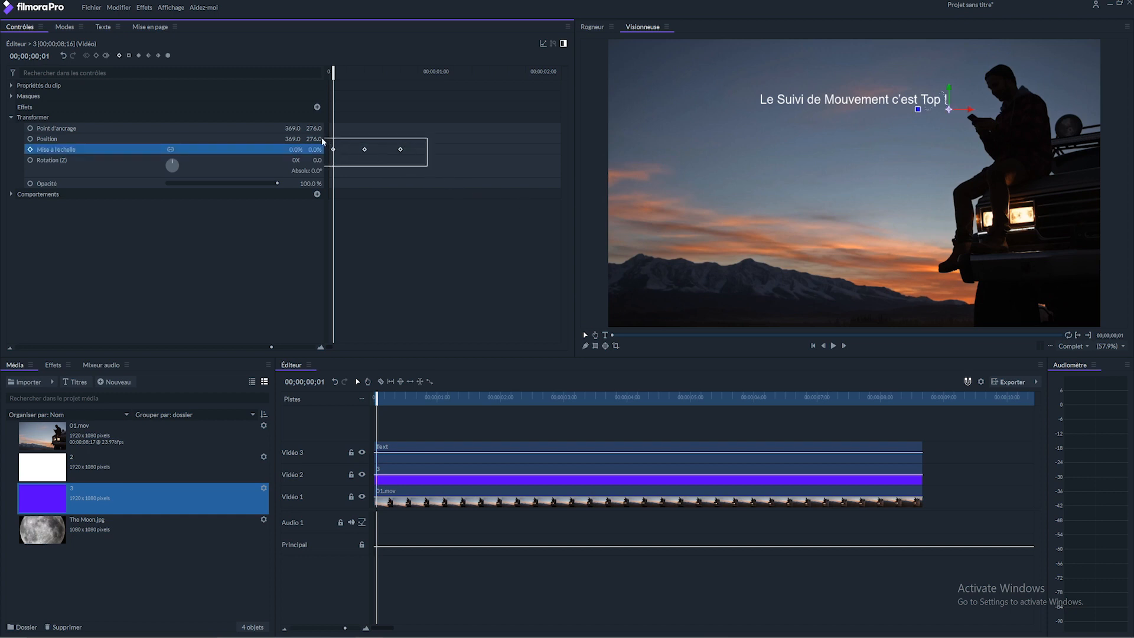
right_click(364, 150)
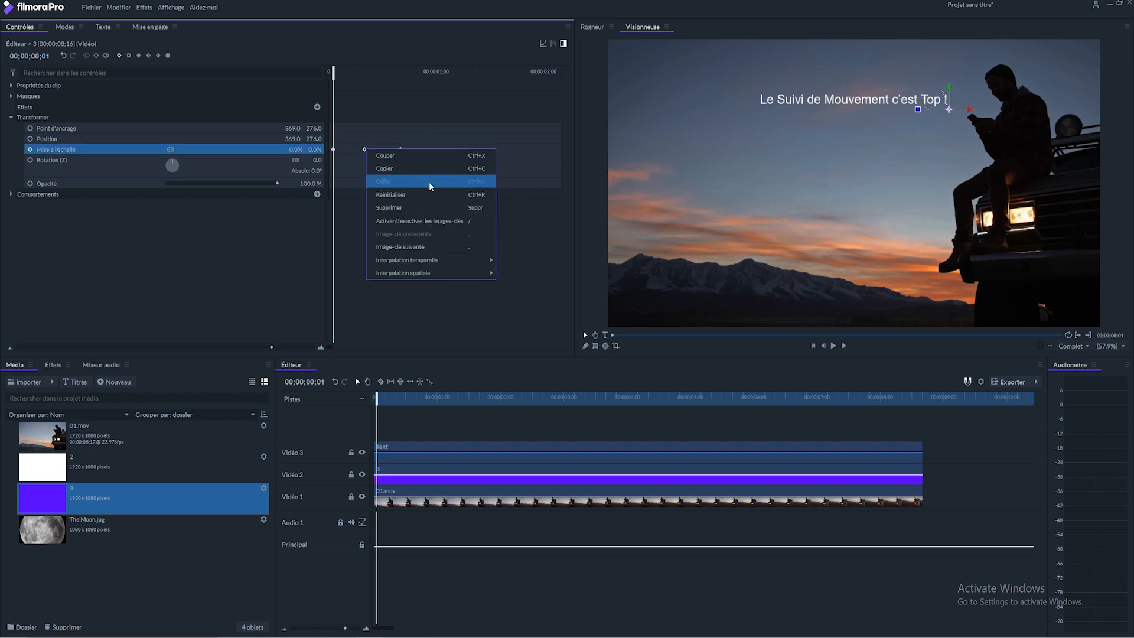
mouse_move(428, 260)
left_click(542, 274)
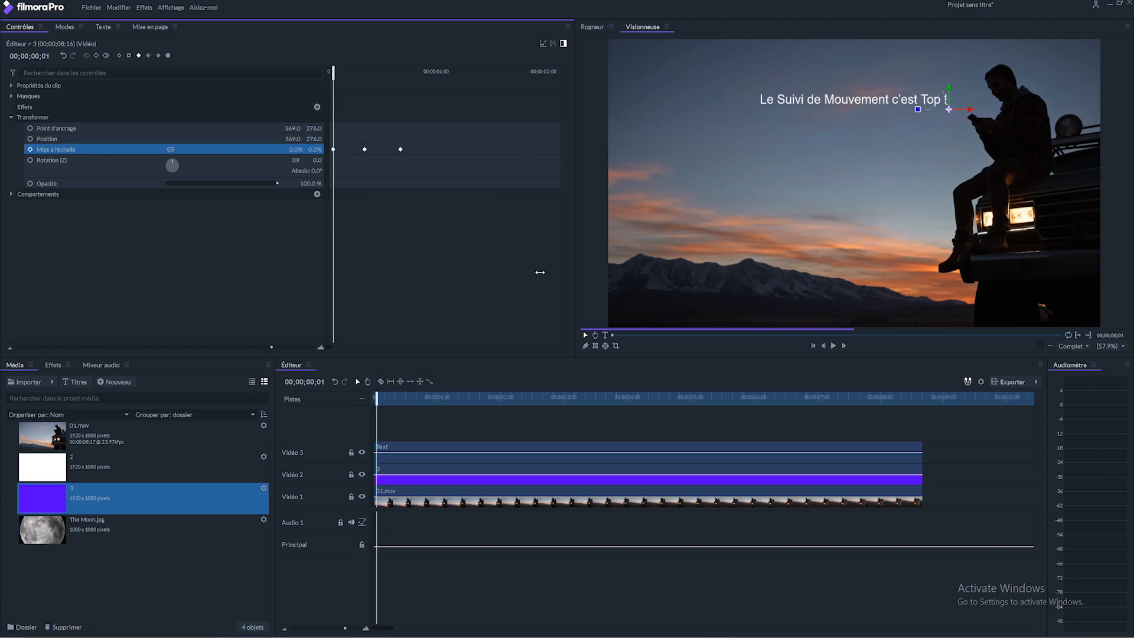
Step: Copy plane 3 and paste its Point d'ancrage, Position and Mise à l'échelle attributes onto the Text clip, excluding Suivi de mouvement and Masques
left_click_drag(337, 72, 301, 94)
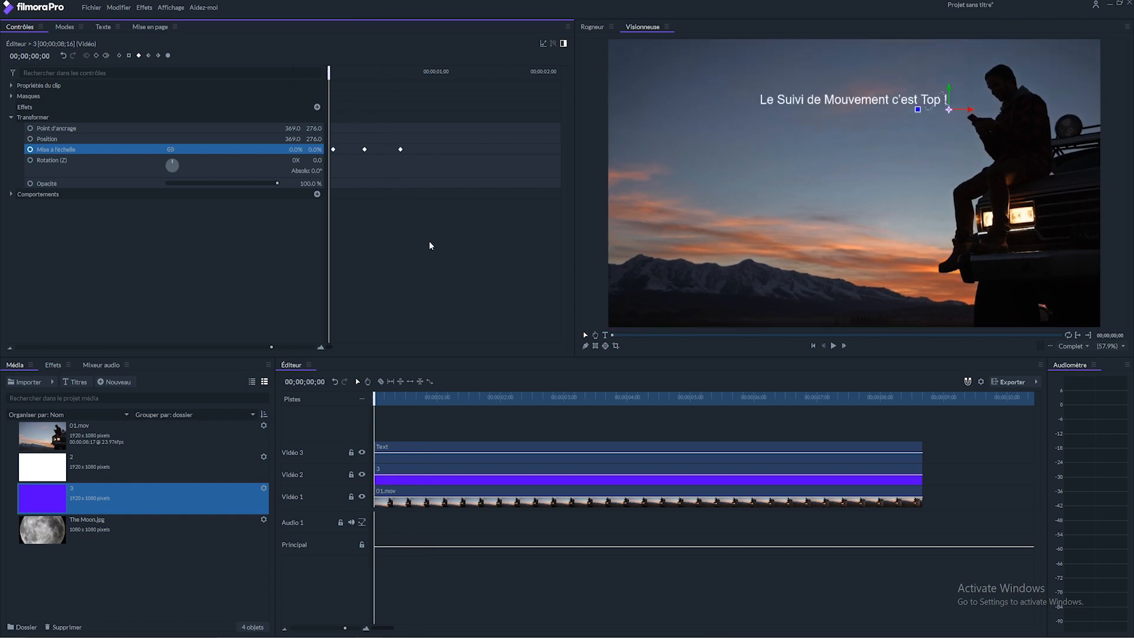
left_click(440, 470)
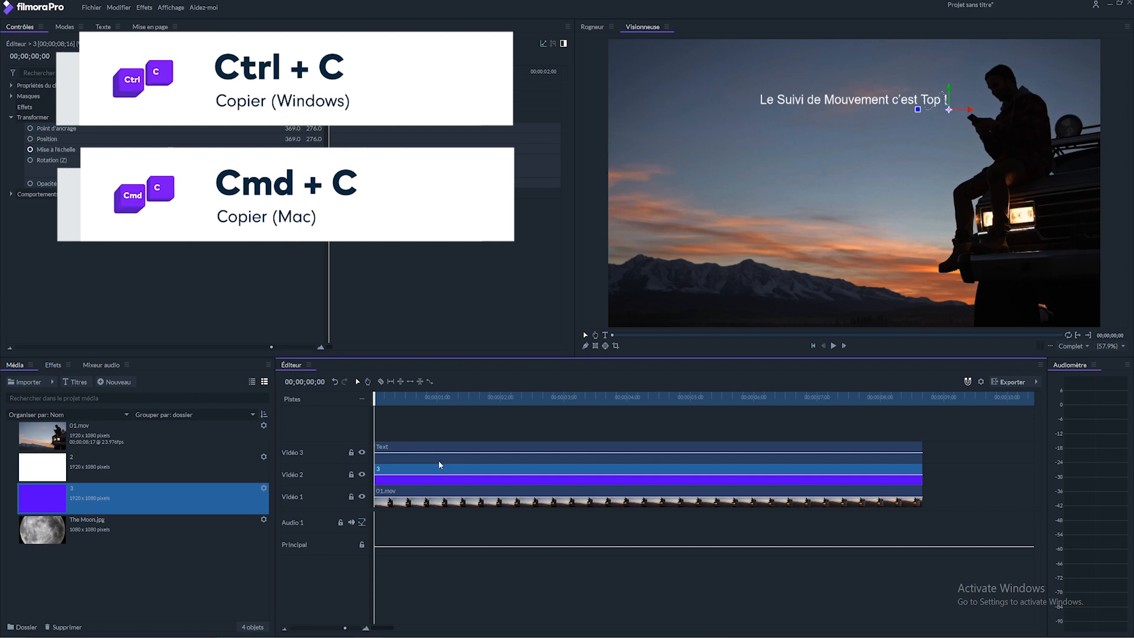
left_click(437, 448)
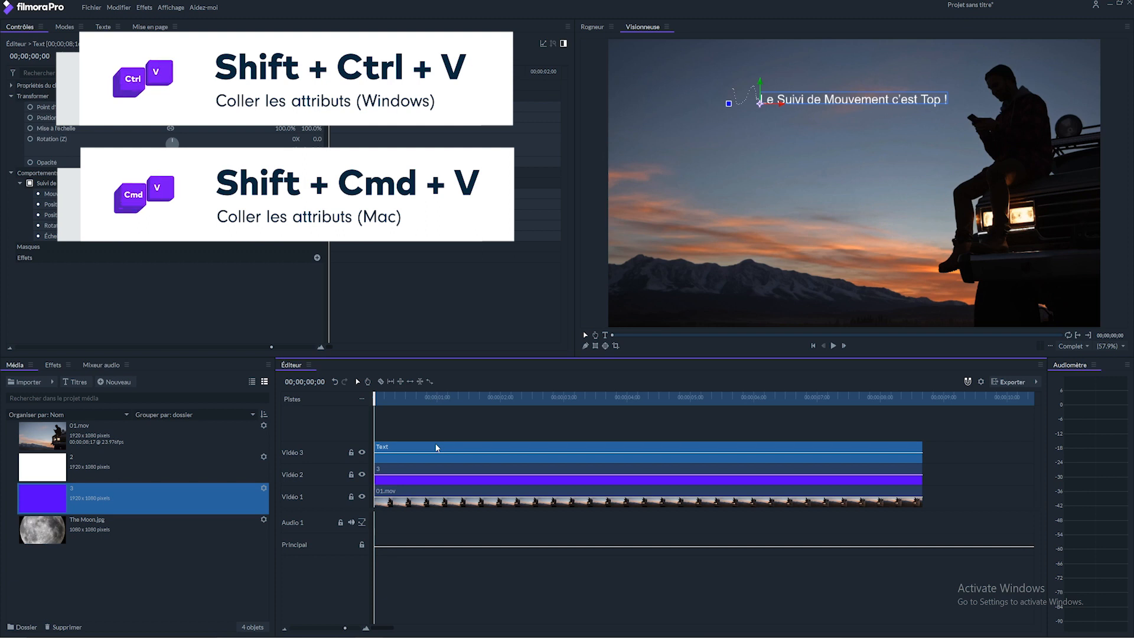
key("ctrl+shift+v")
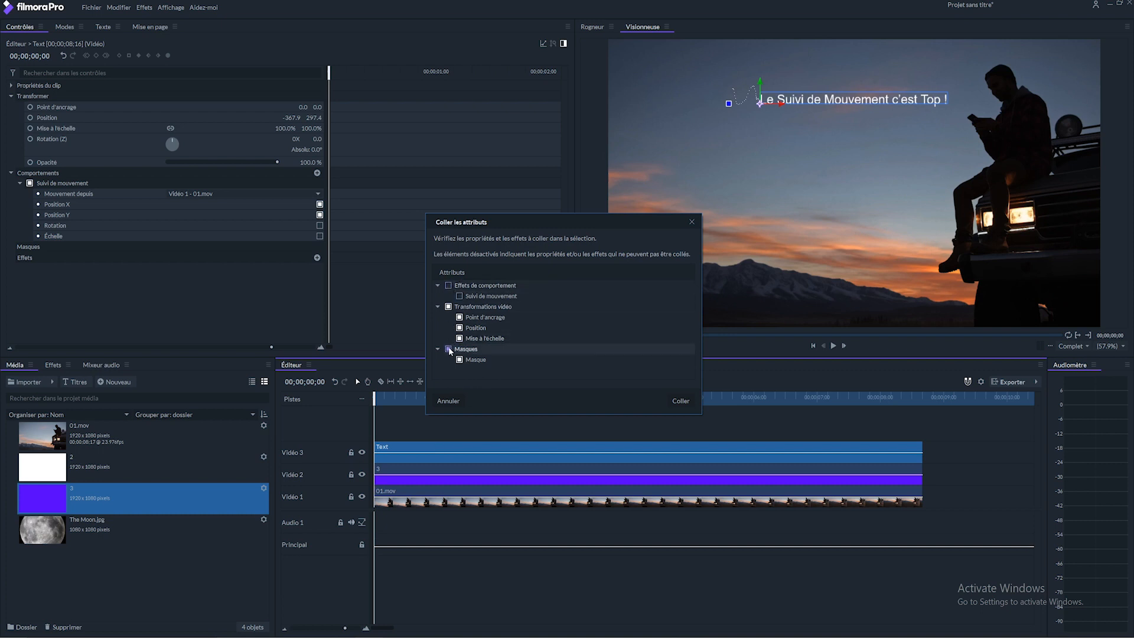
left_click(684, 402)
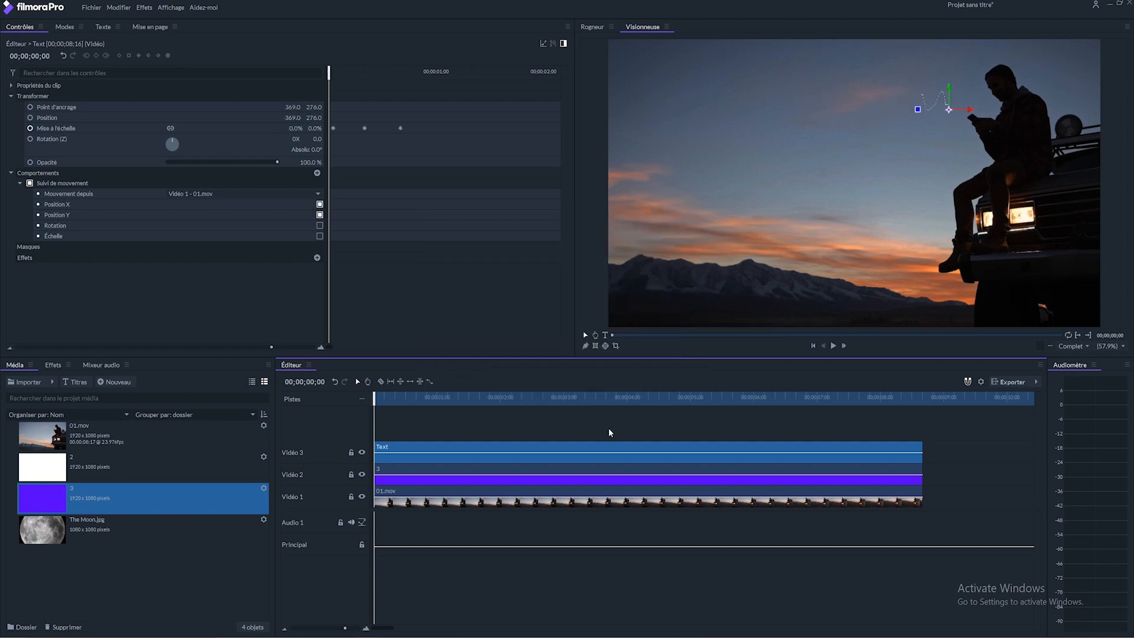
Step: At 00;00;00;11, set the Text clip's anchor point to 735.0, -18.0 so the title sits on the purple background
left_click_drag(375, 397, 404, 398)
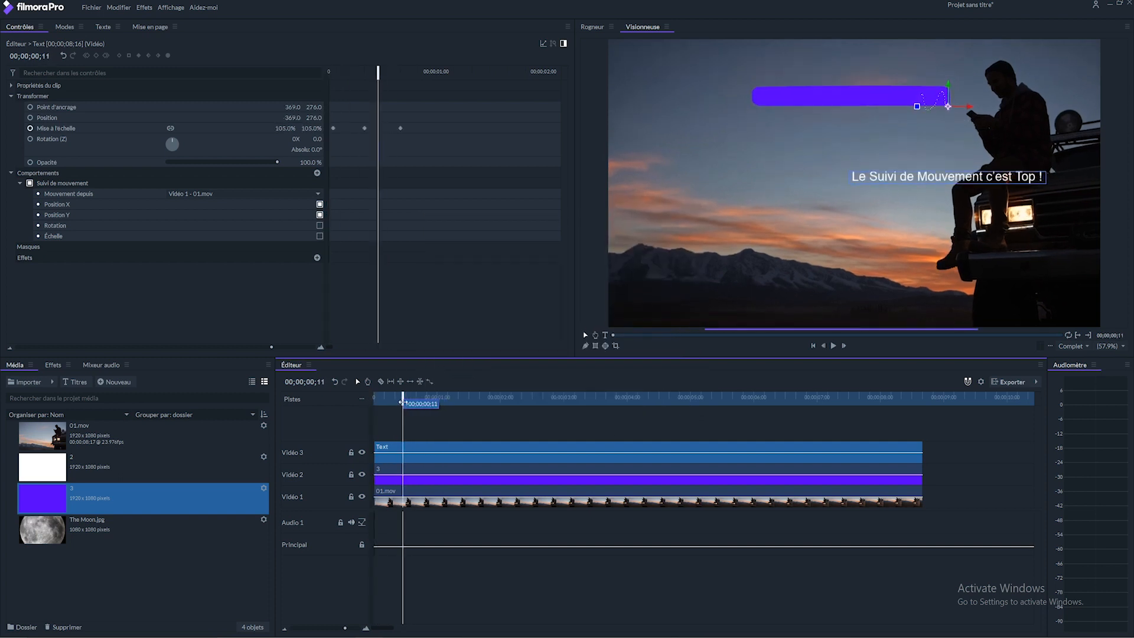
left_click_drag(315, 107, 507, 107)
left_click(347, 271)
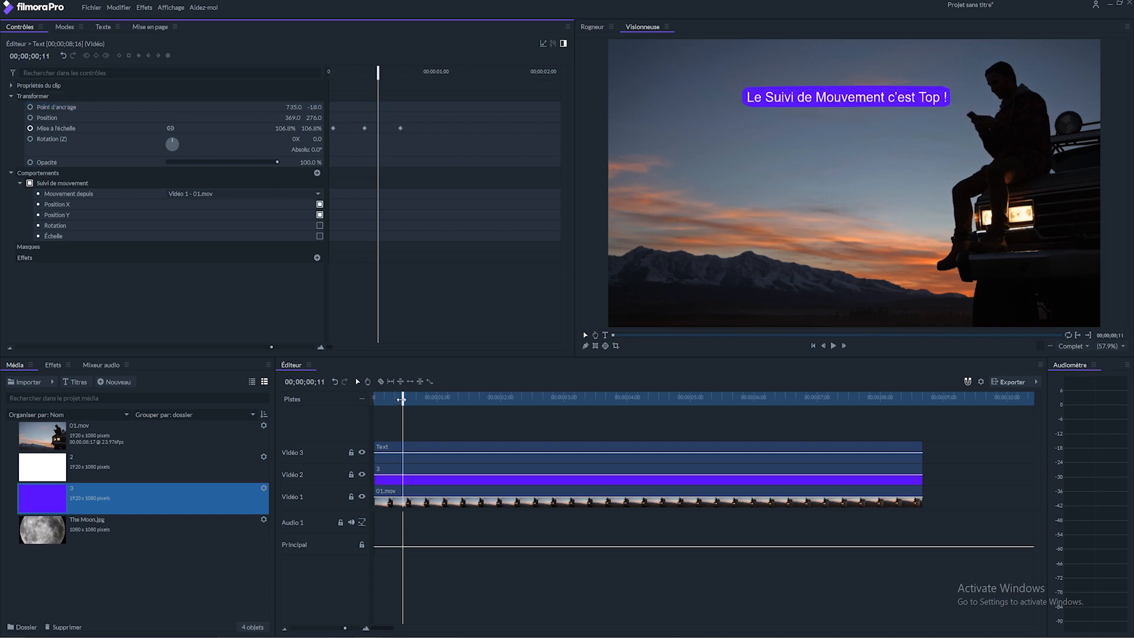